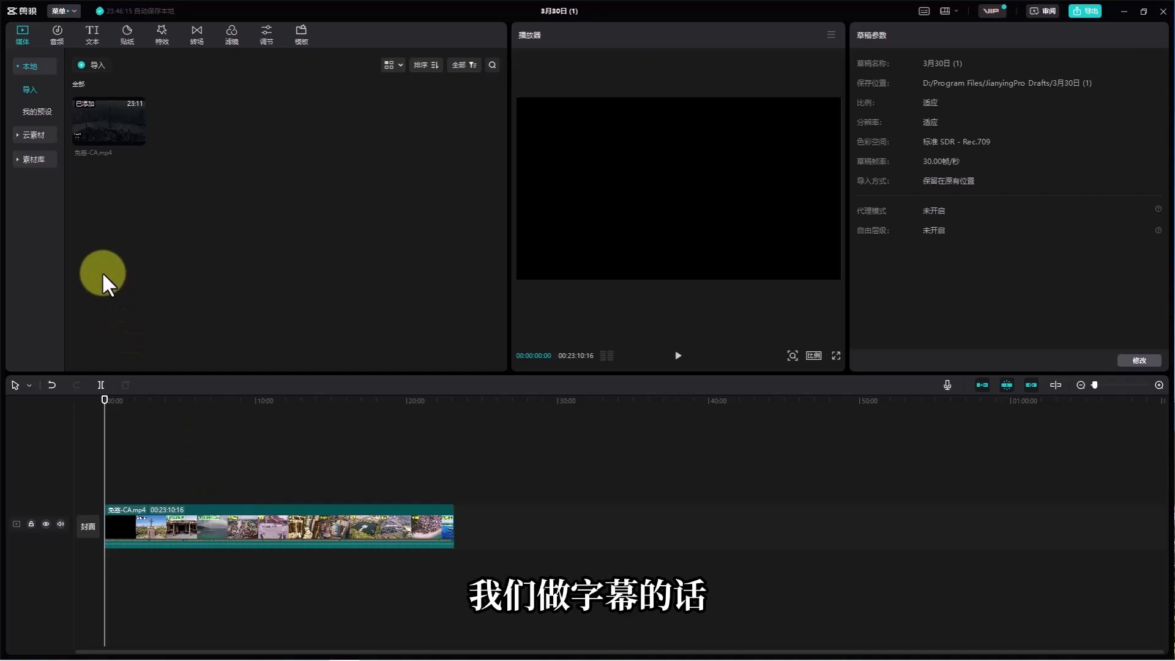
Step: Open the smart captions (智能字幕) text tools and start script matching (文稿匹配) for the video
left_click(93, 36)
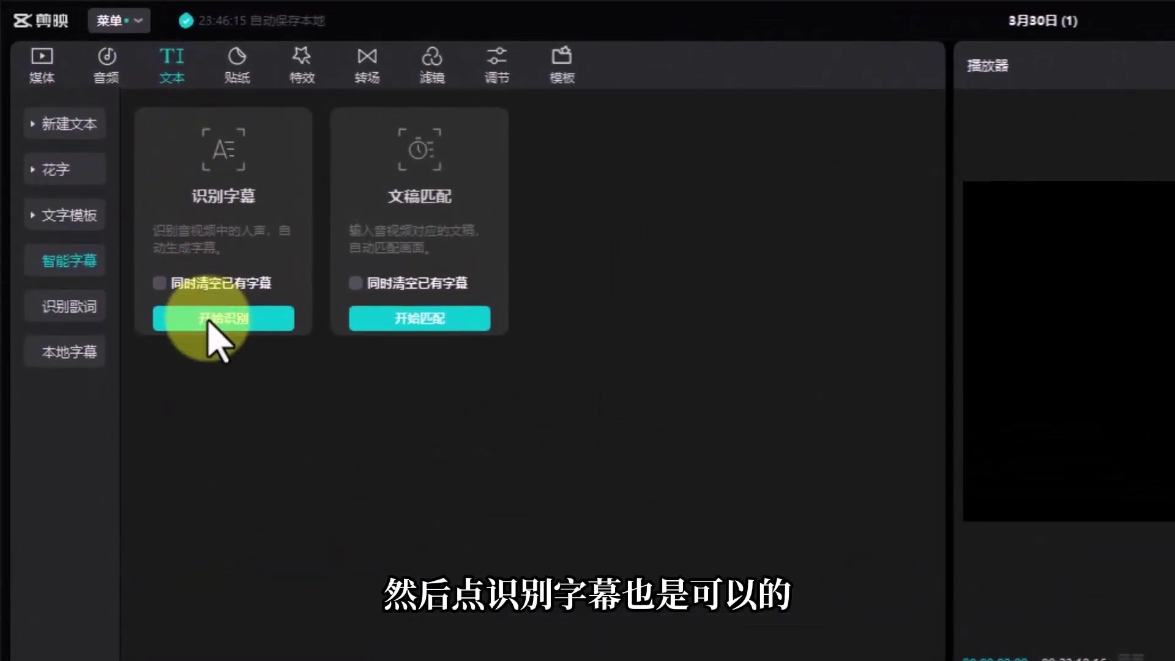
left_click(210, 322)
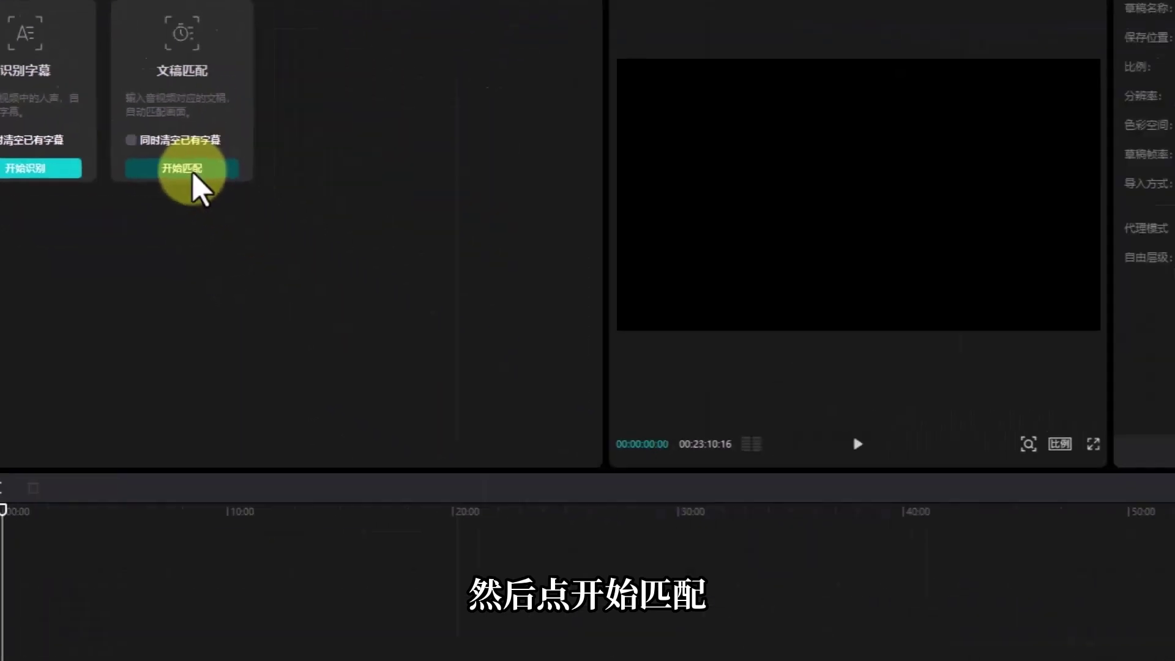
left_click(547, 407)
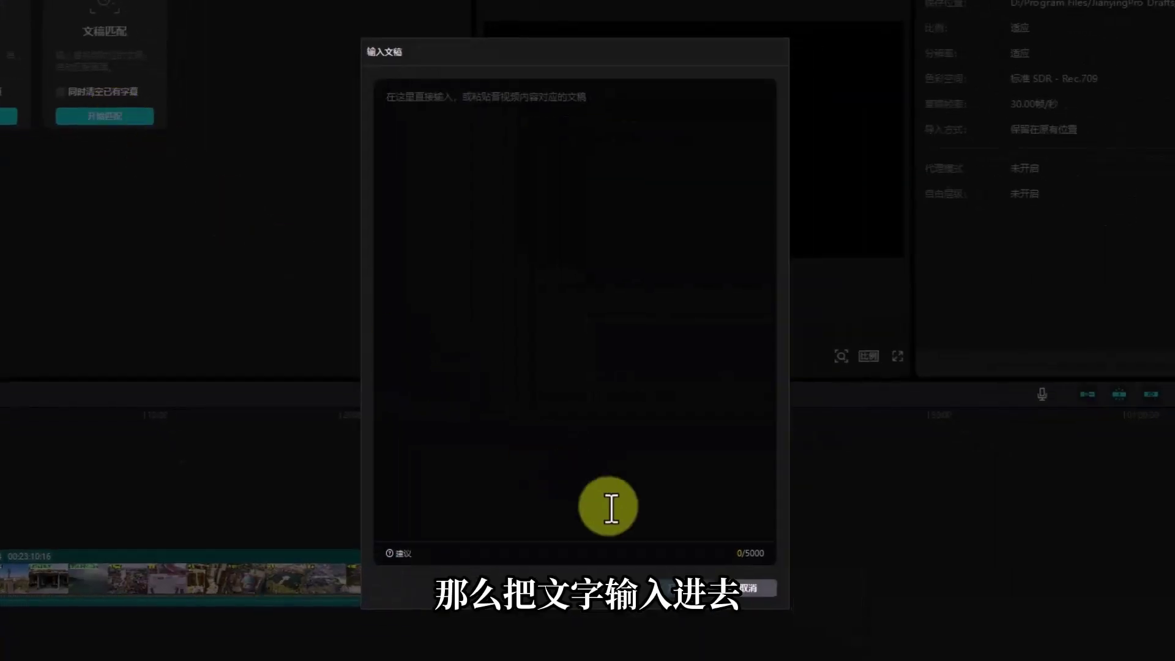
Step: Try to load the entire visa script from the open text document into the script matching input, and look through it
key("alt+Tab")
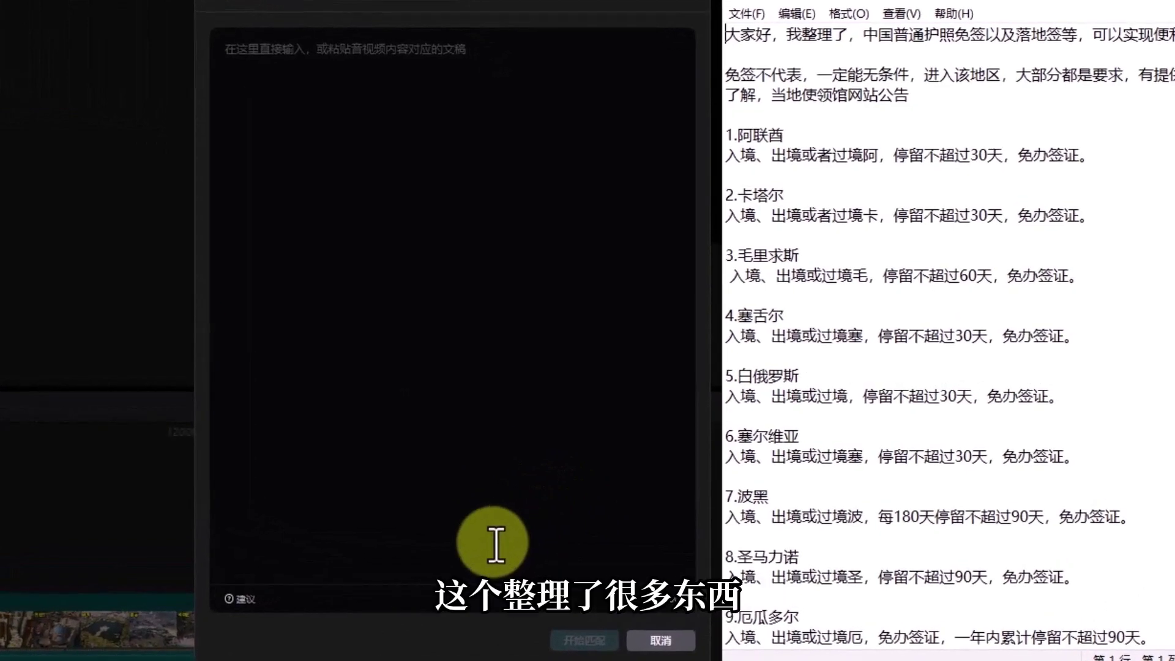
scroll(878, 352, "down", 20)
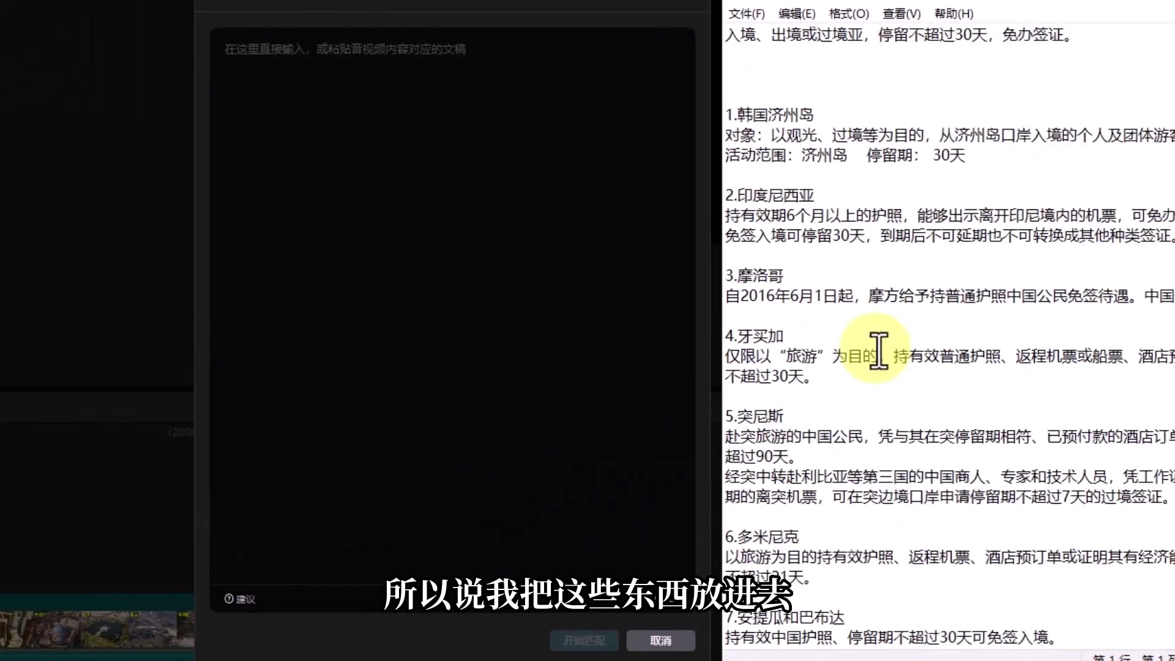
scroll(878, 352, "up", 3)
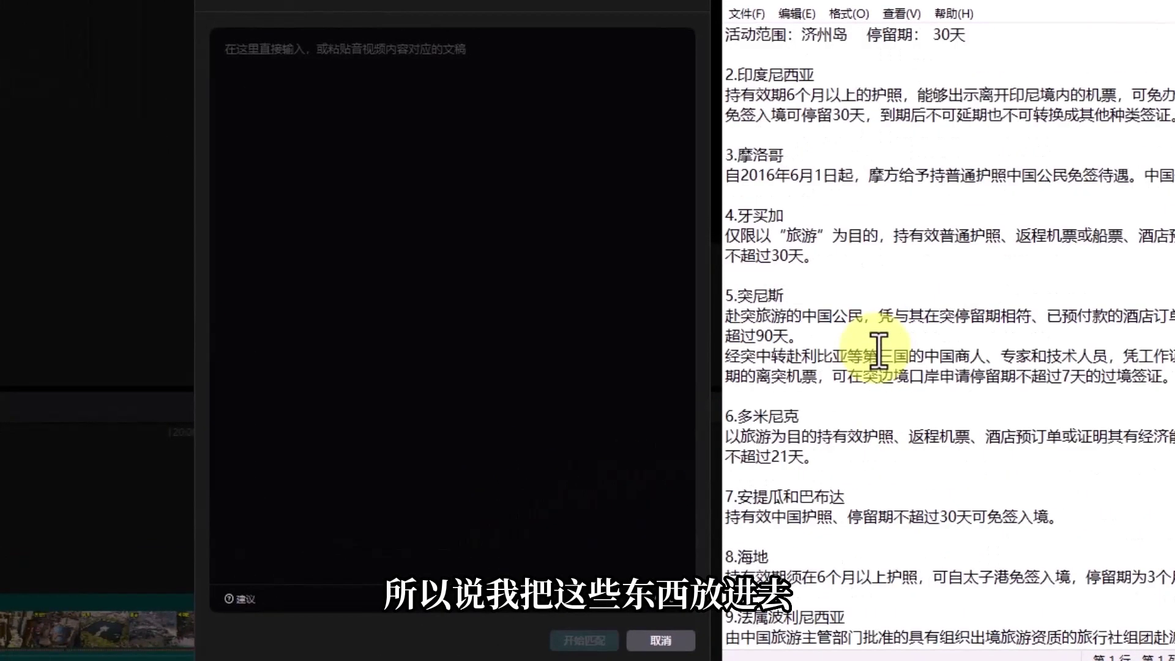
scroll(878, 352, "up", 8)
key("ctrl+a")
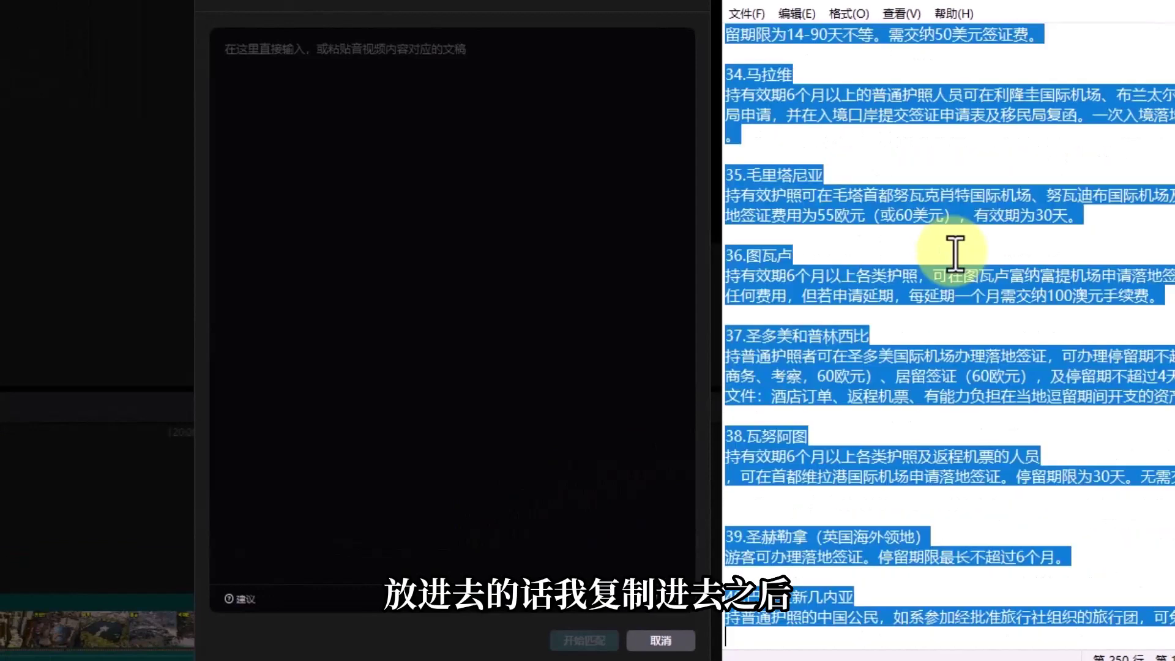
key("ctrl+c")
left_click(385, 241)
key("ctrl+v")
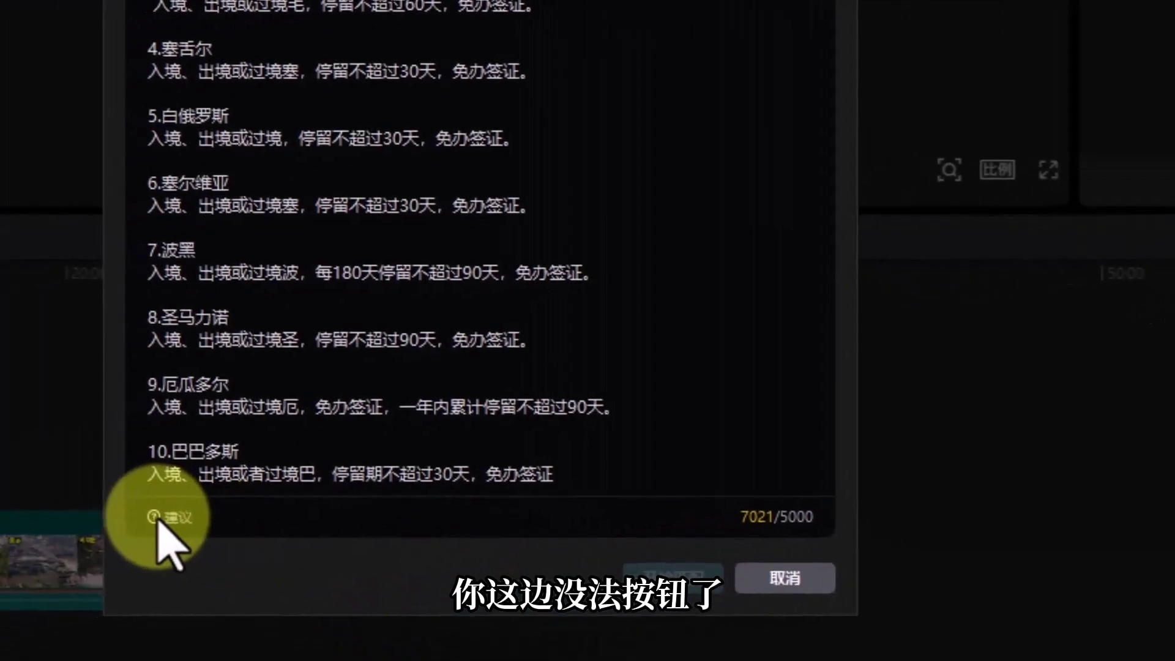
mouse_move(156, 519)
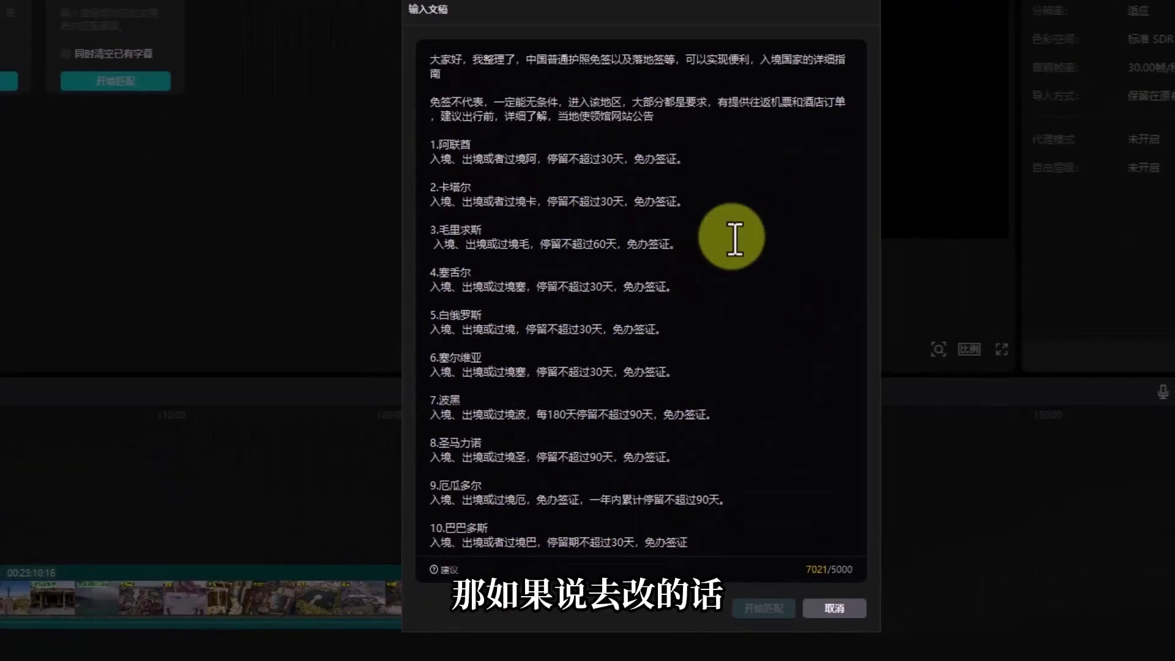
scroll(609, 346, "down", 15)
scroll(609, 359, "up", 5)
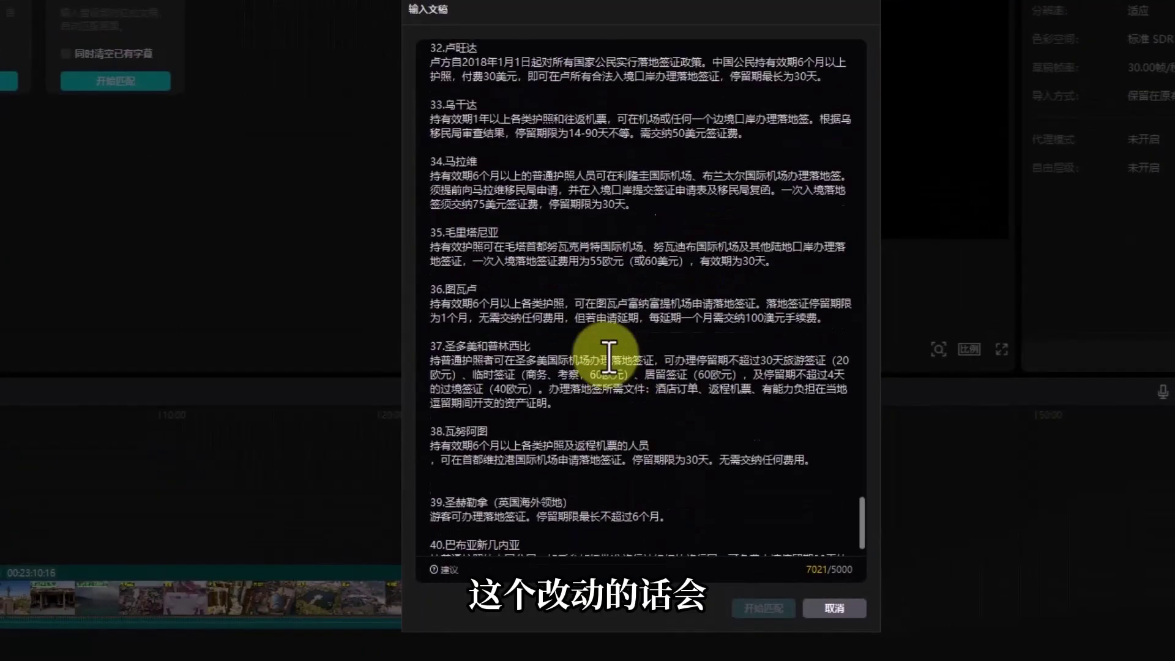
scroll(609, 359, "up", 12)
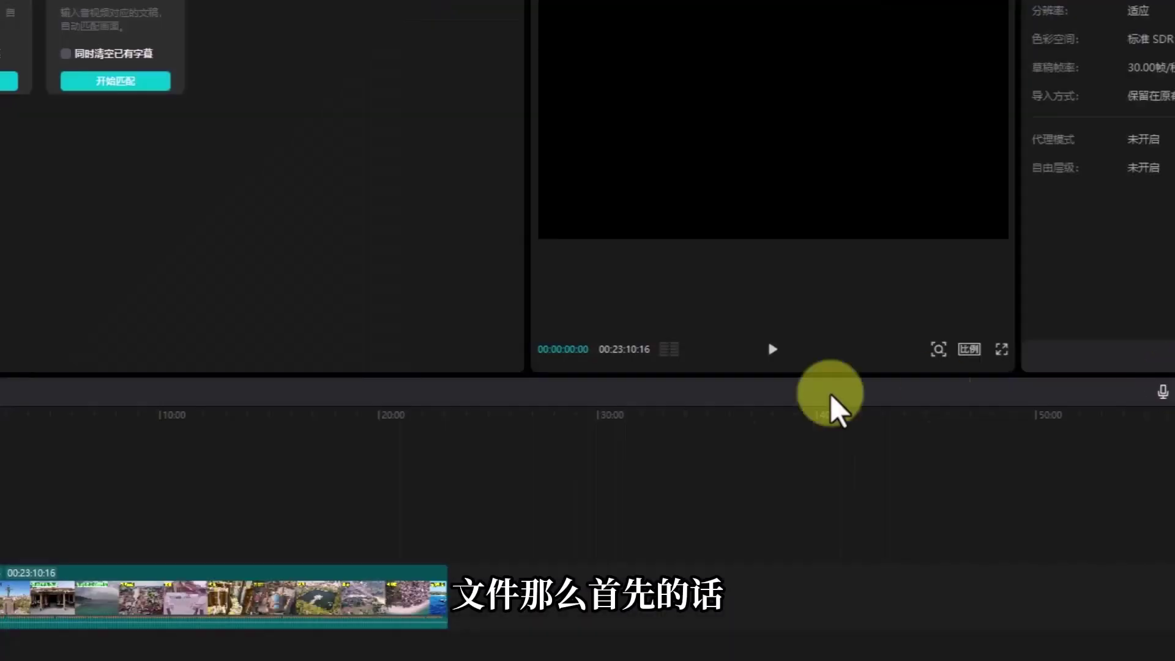
Step: Split the 免签-CA.mp4 clip at 00:07:35:00 and delete the section after the cut
left_click(199, 415)
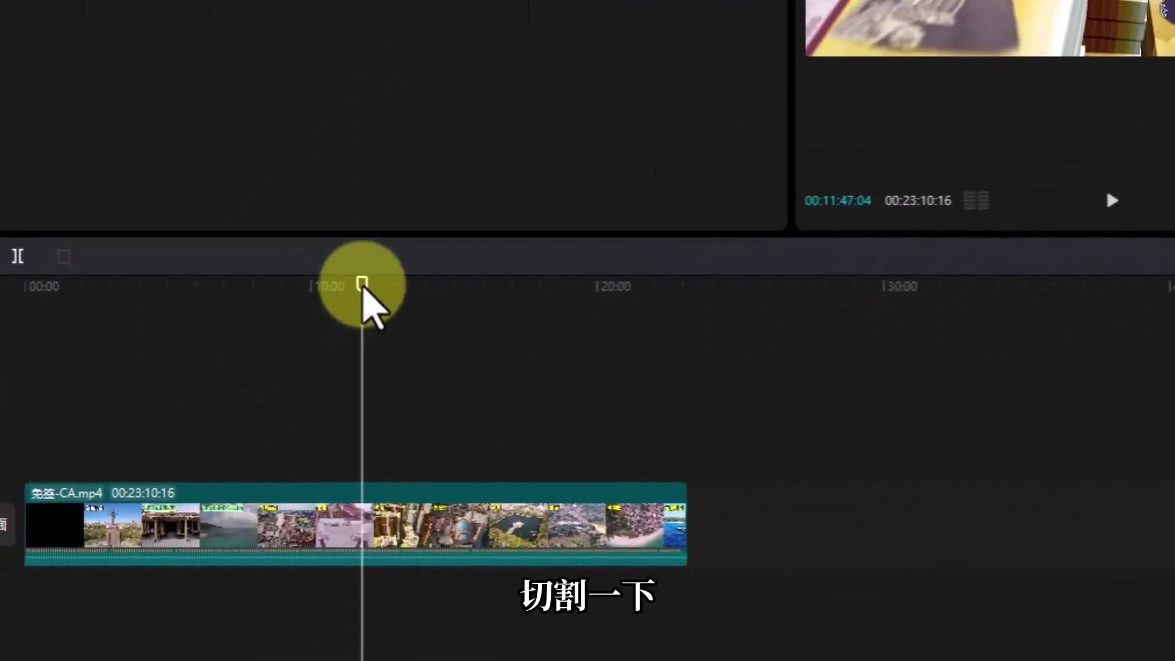
left_click_drag(362, 307, 239, 315)
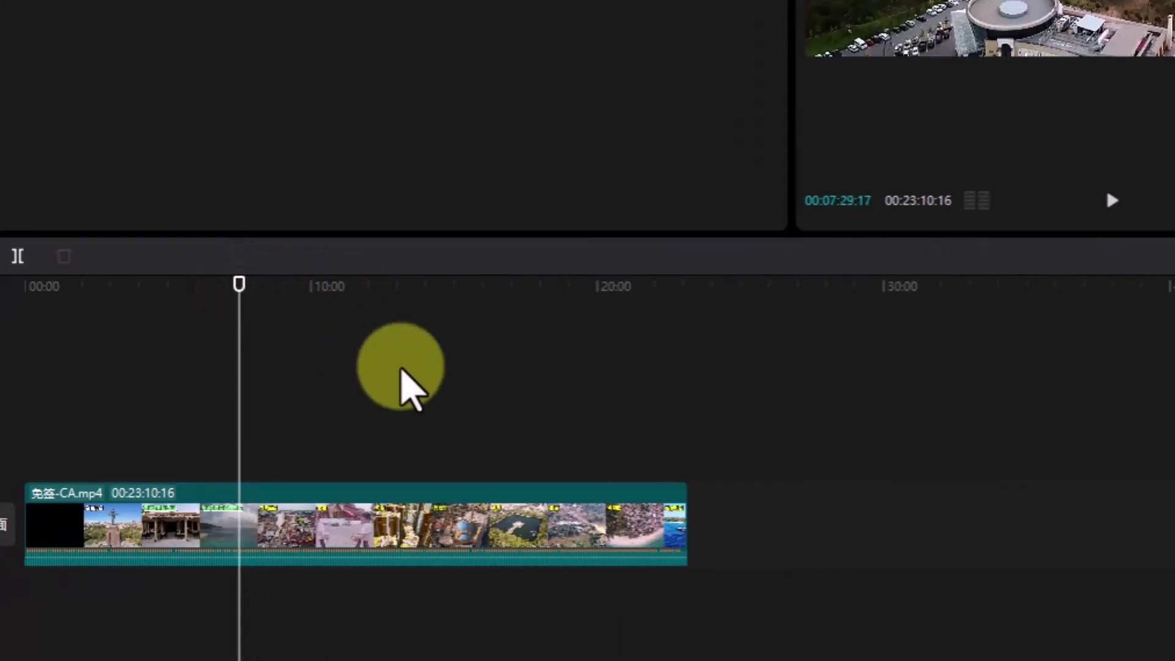
scroll(402, 369, "up", 5)
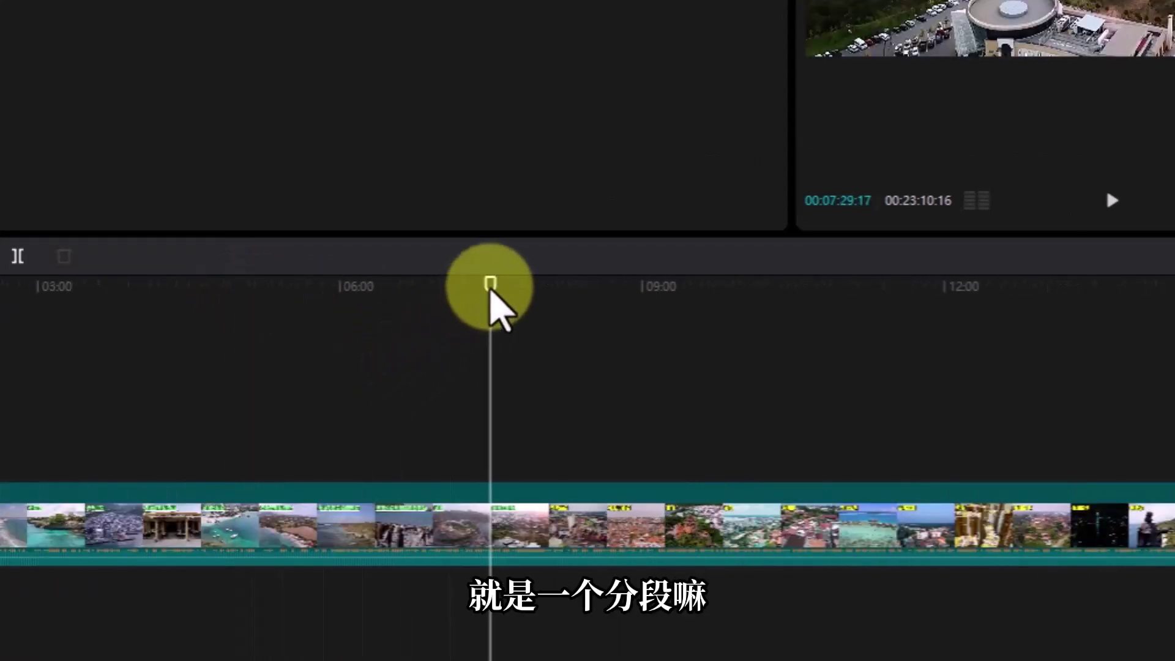
left_click_drag(490, 288, 520, 312)
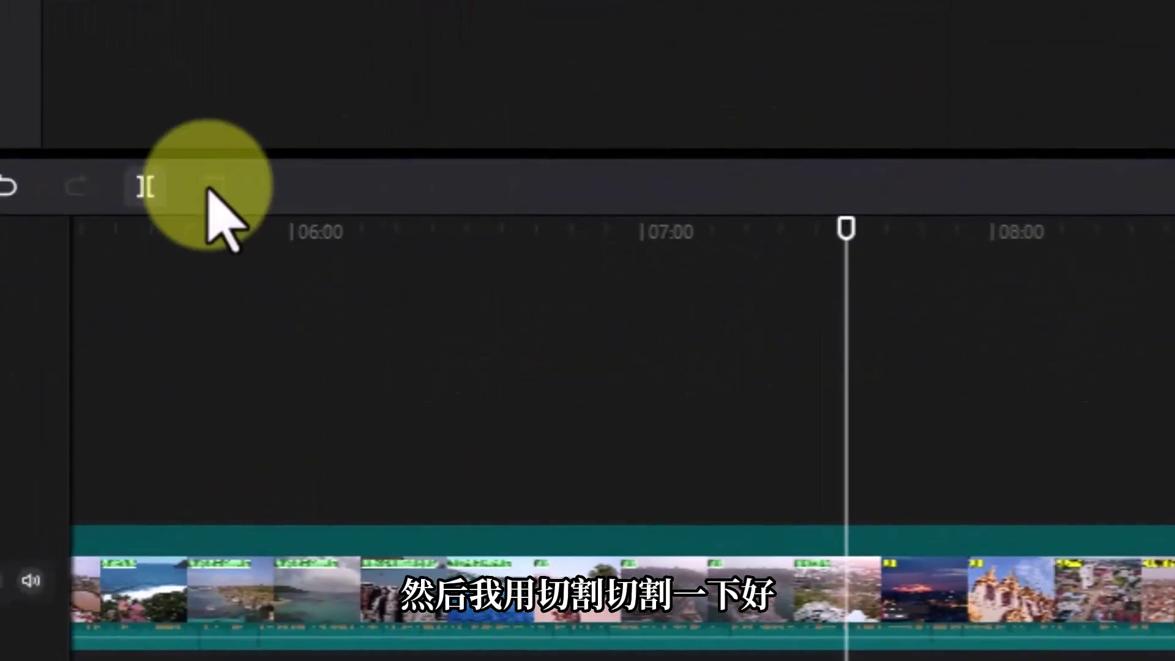
left_click(150, 183)
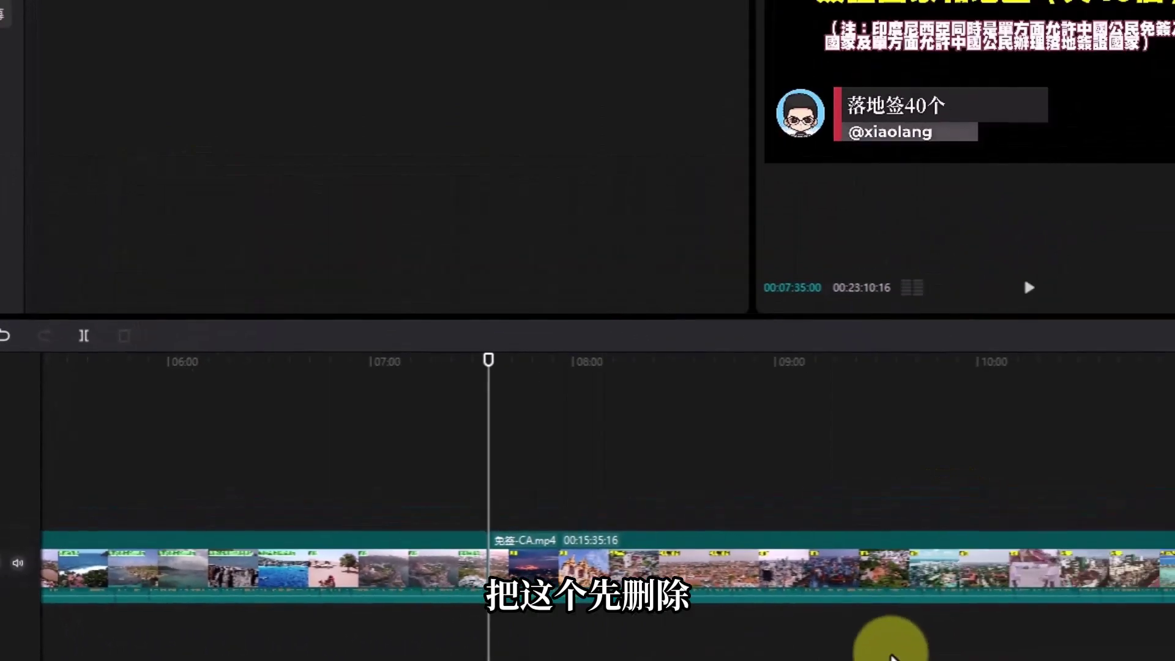
key("Delete")
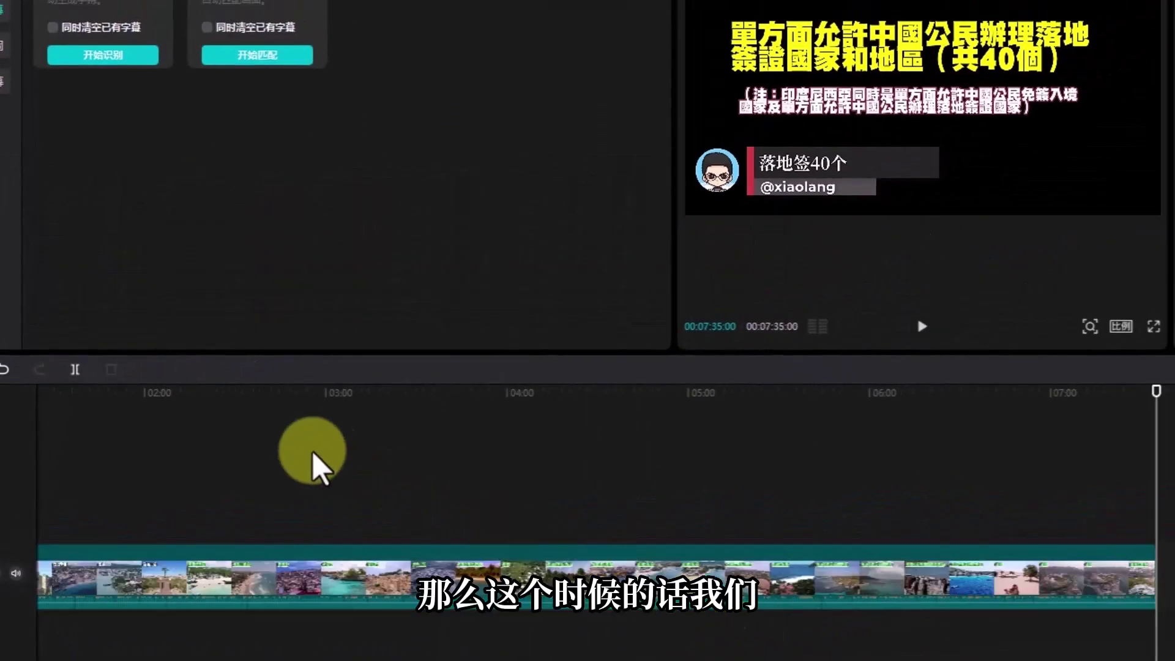
Step: Run script matching on the remaining section with the matching part of the script, ending at entry 19 哈萨克斯坦
left_click(210, 407)
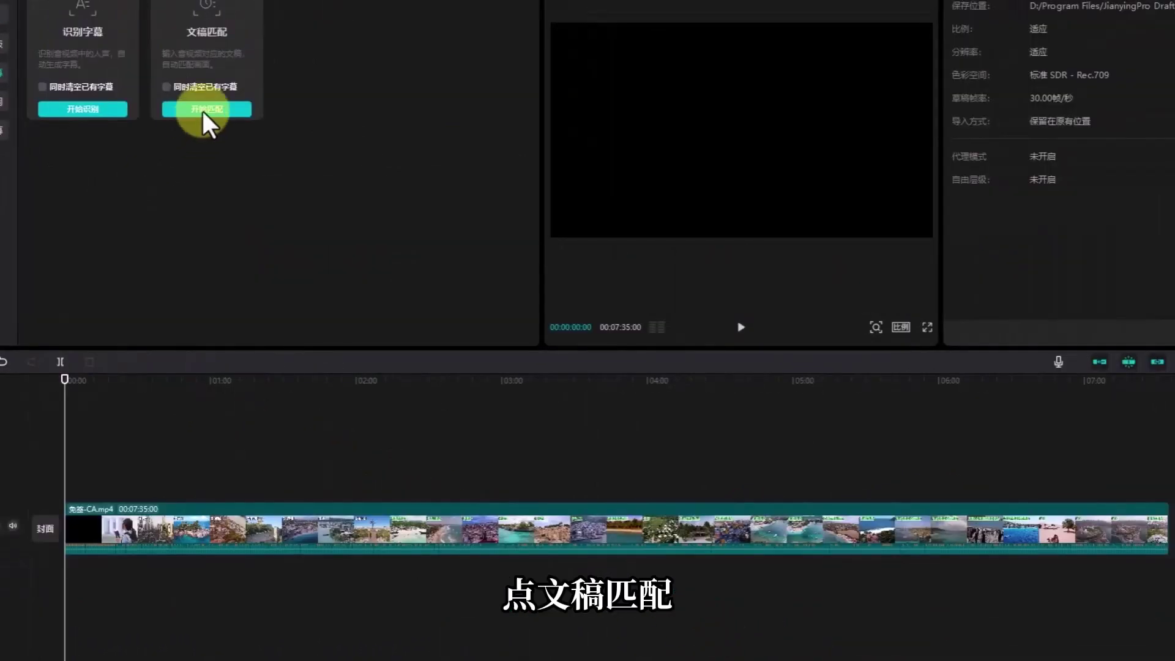
left_click(207, 110)
key("ctrl+v")
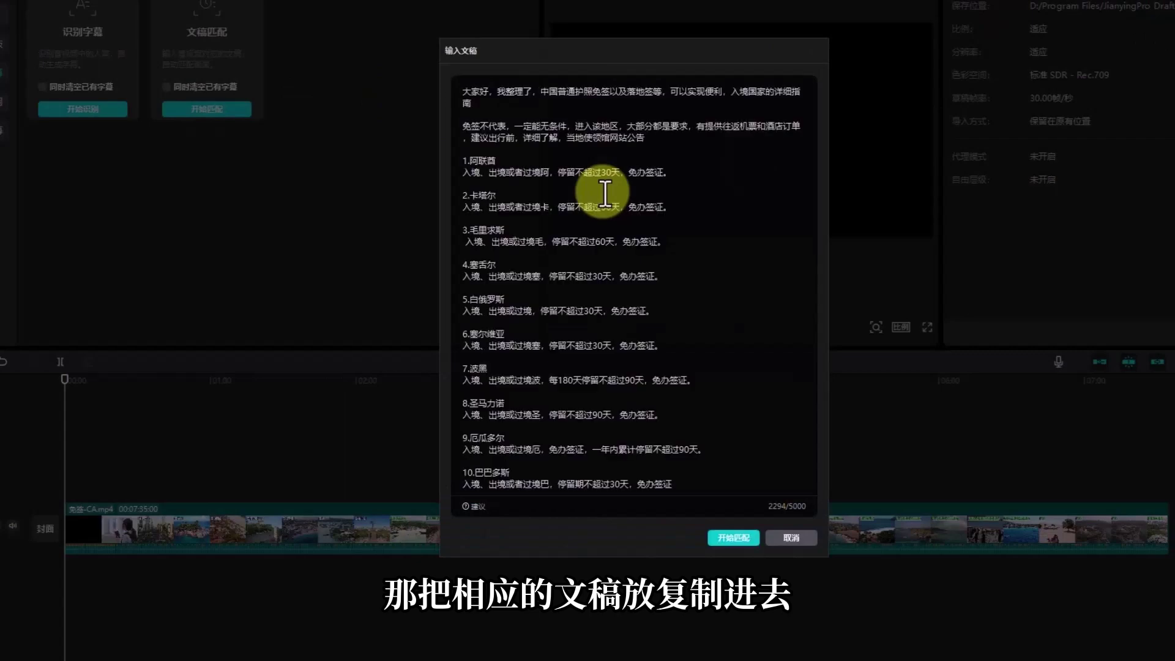
scroll(604, 195, "down", 10)
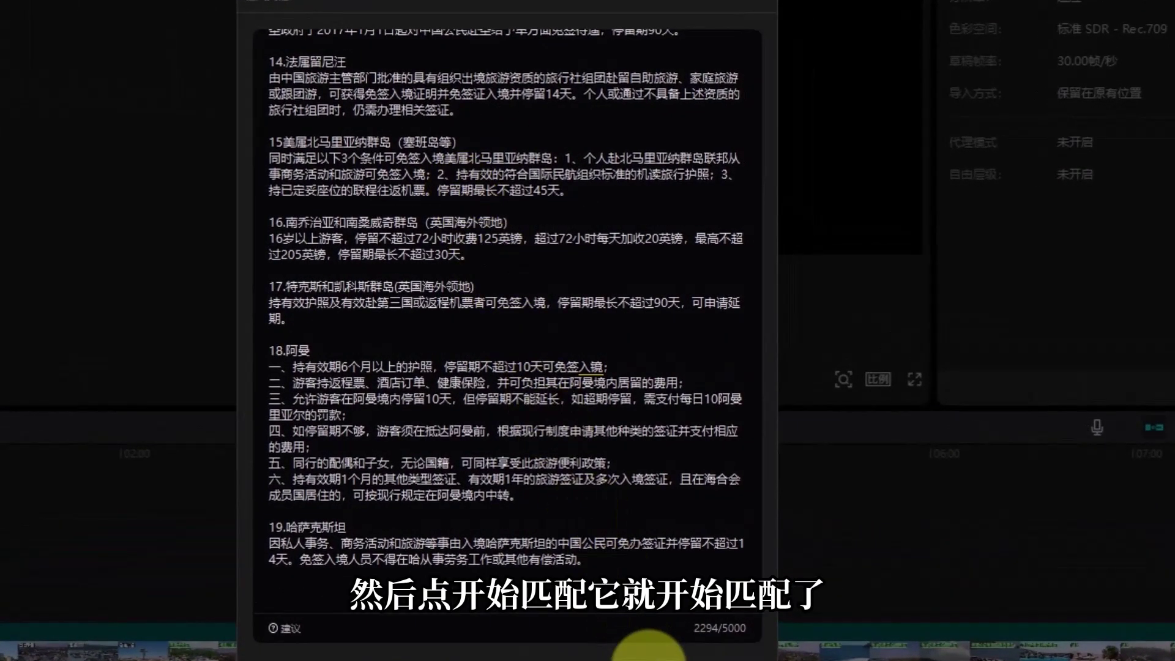
left_click(649, 650)
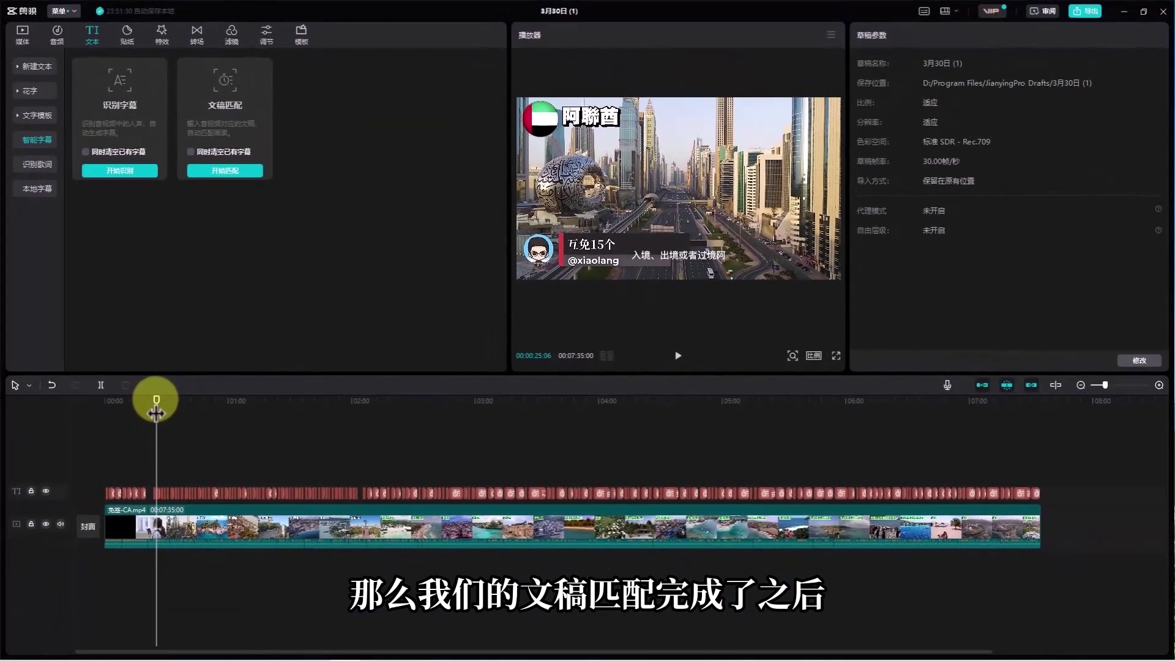
Step: Apply the white text preset with black outline to all captions and check the captions at several points of the timeline
left_click(581, 399)
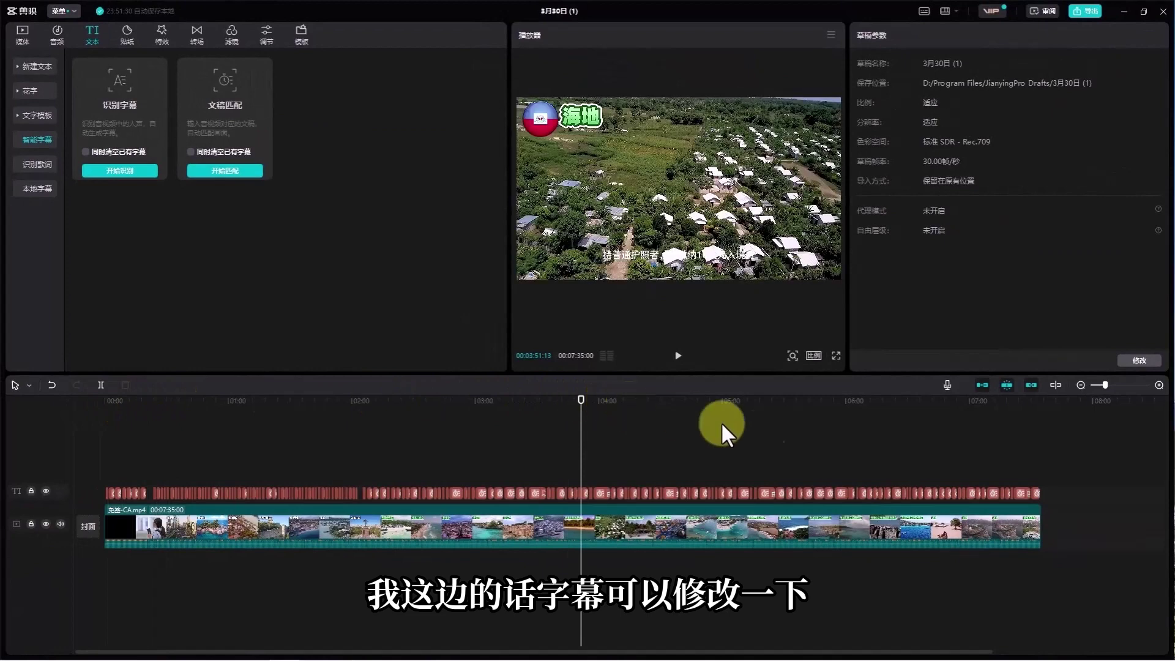
left_click(654, 490)
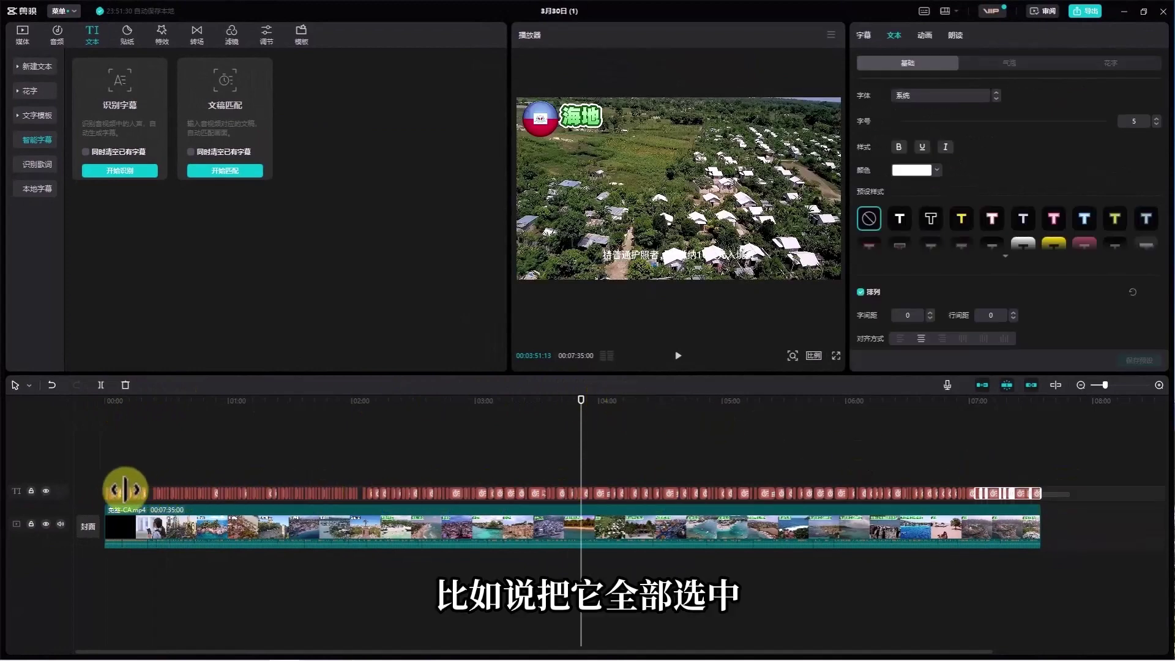
key("ctrl+a")
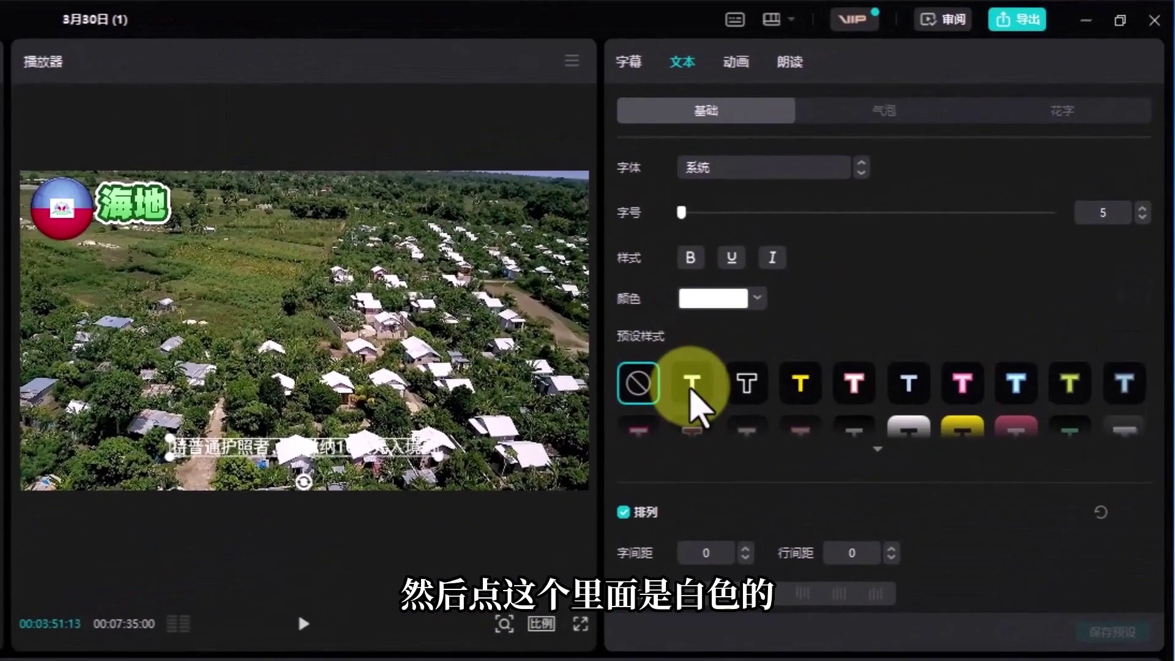
left_click(690, 390)
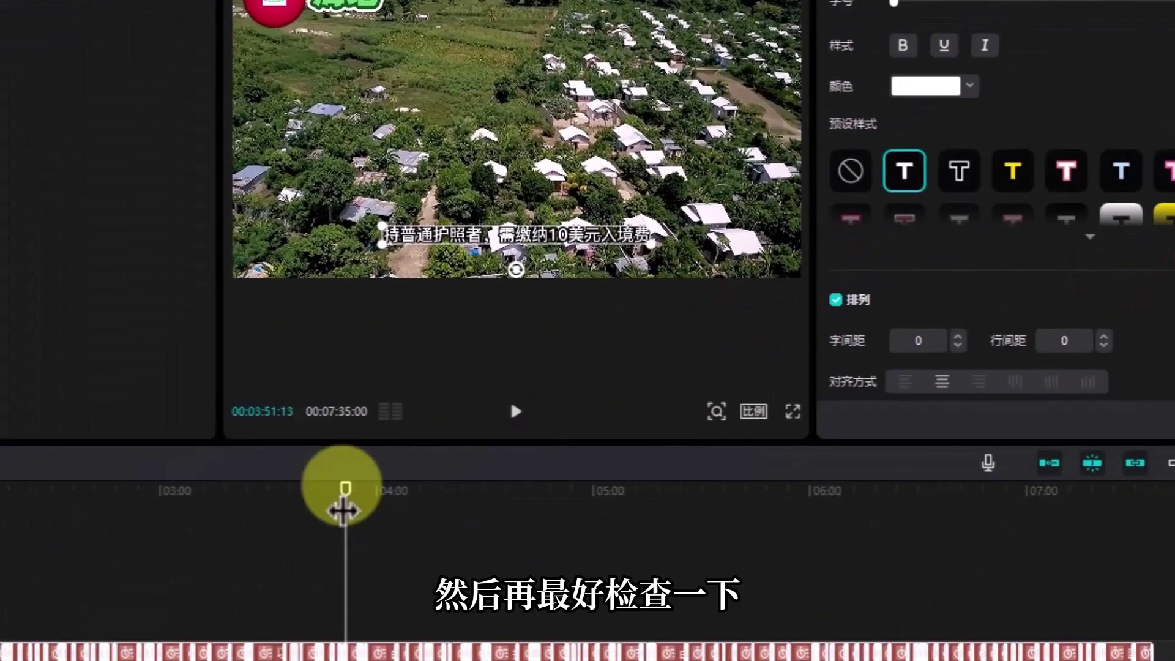
left_click_drag(343, 485, 0, 505)
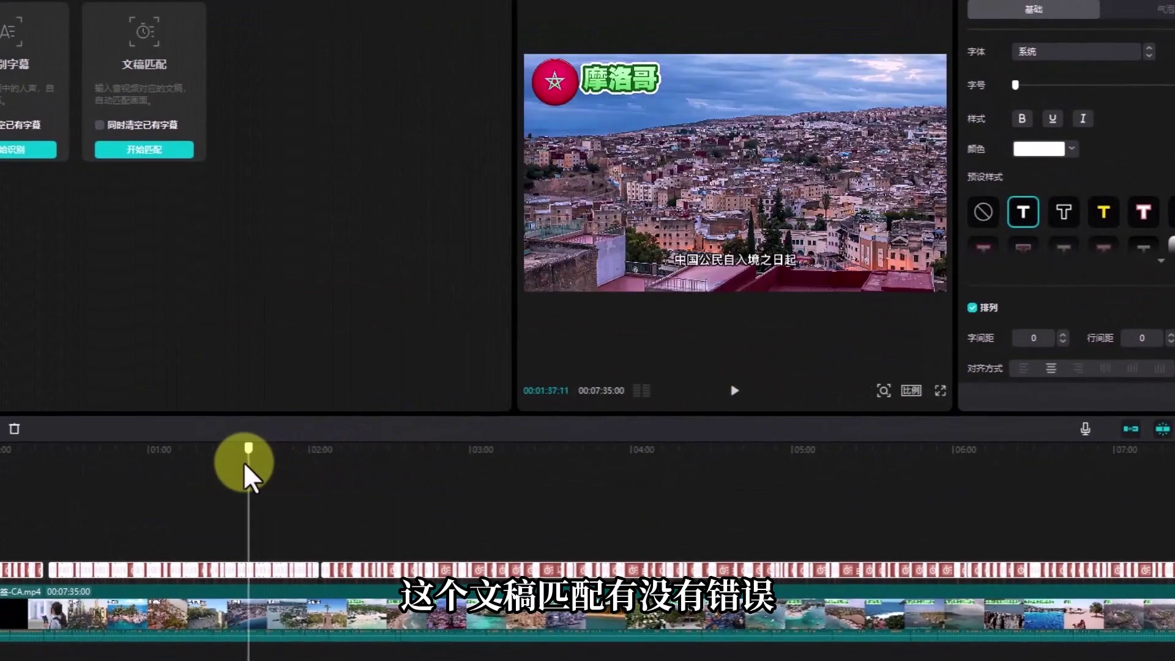
left_click_drag(248, 475, 563, 471)
left_click(445, 465)
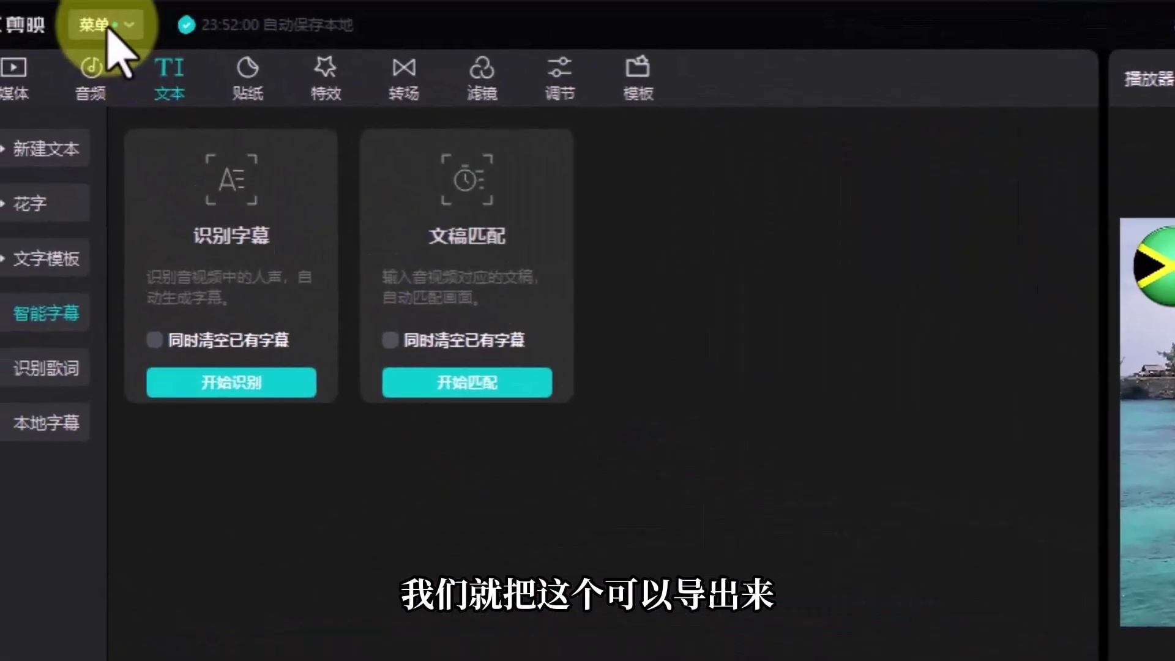
Step: Export the captioned first section of the video and close the export dialog without publishing
left_click(101, 25)
mouse_move(101, 58)
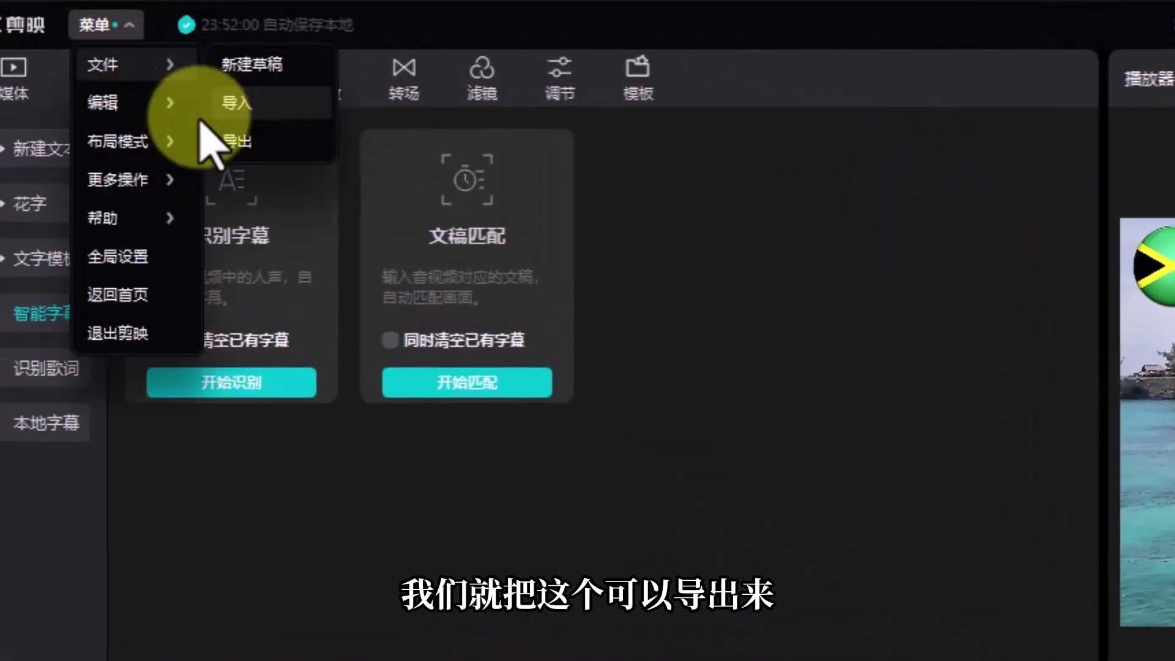
left_click(208, 133)
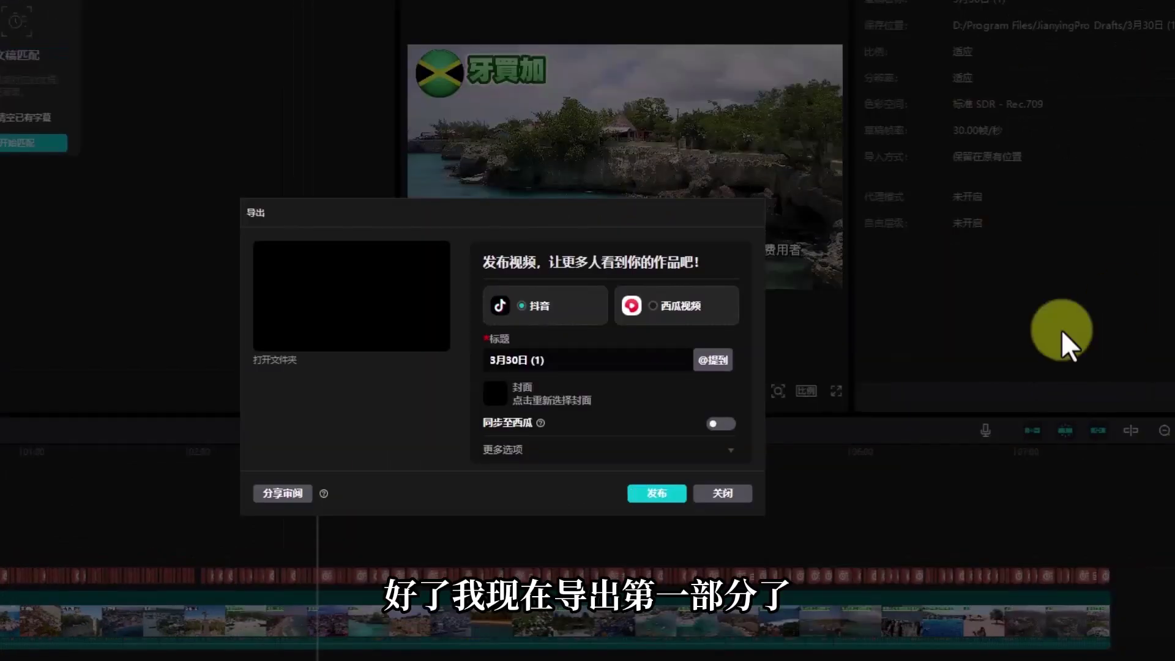
left_click(722, 493)
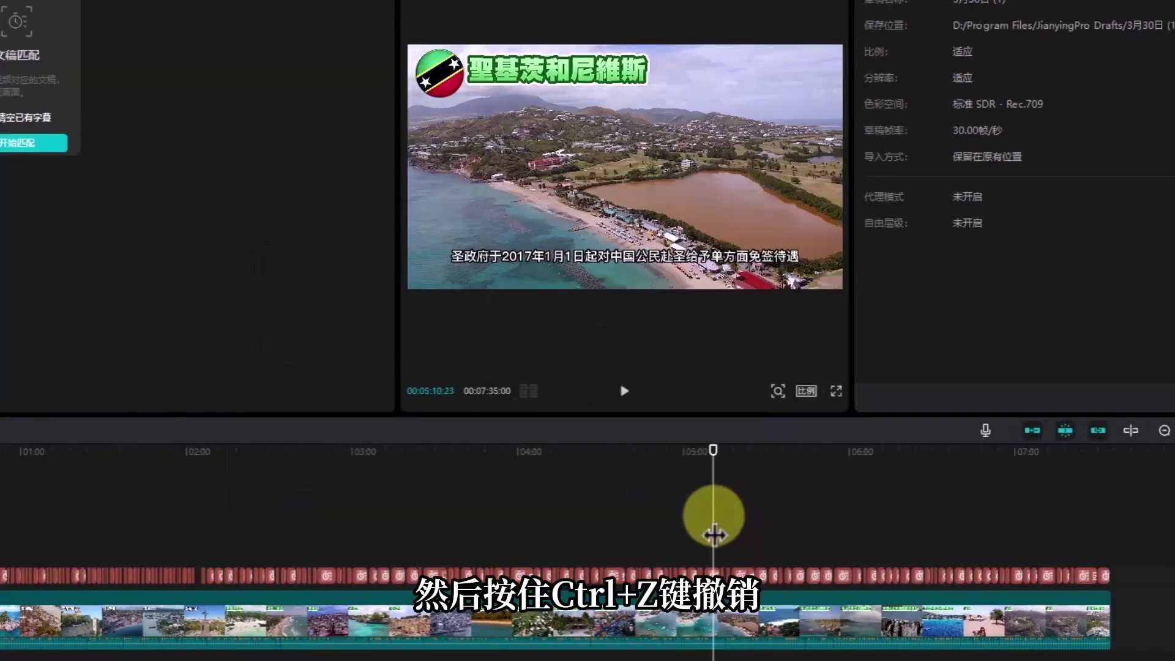
Step: Undo the caption changes and the deletion of the second section, and delete the clip's first section (00:07:35:00) instead
key("ctrl+z")
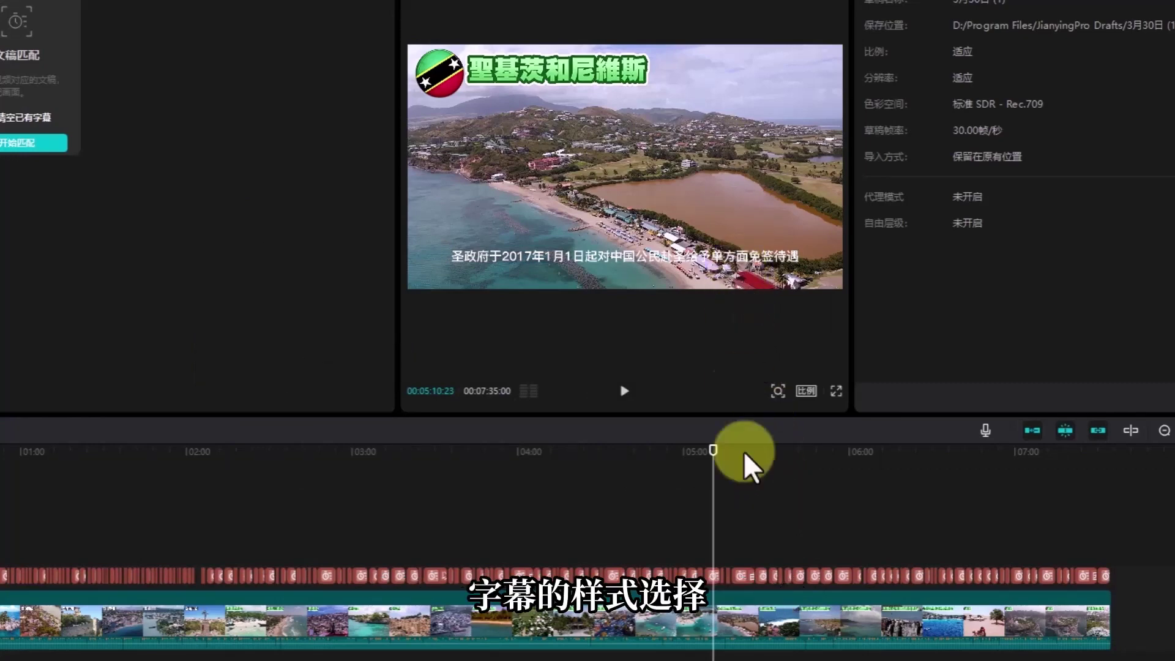
left_click(745, 496)
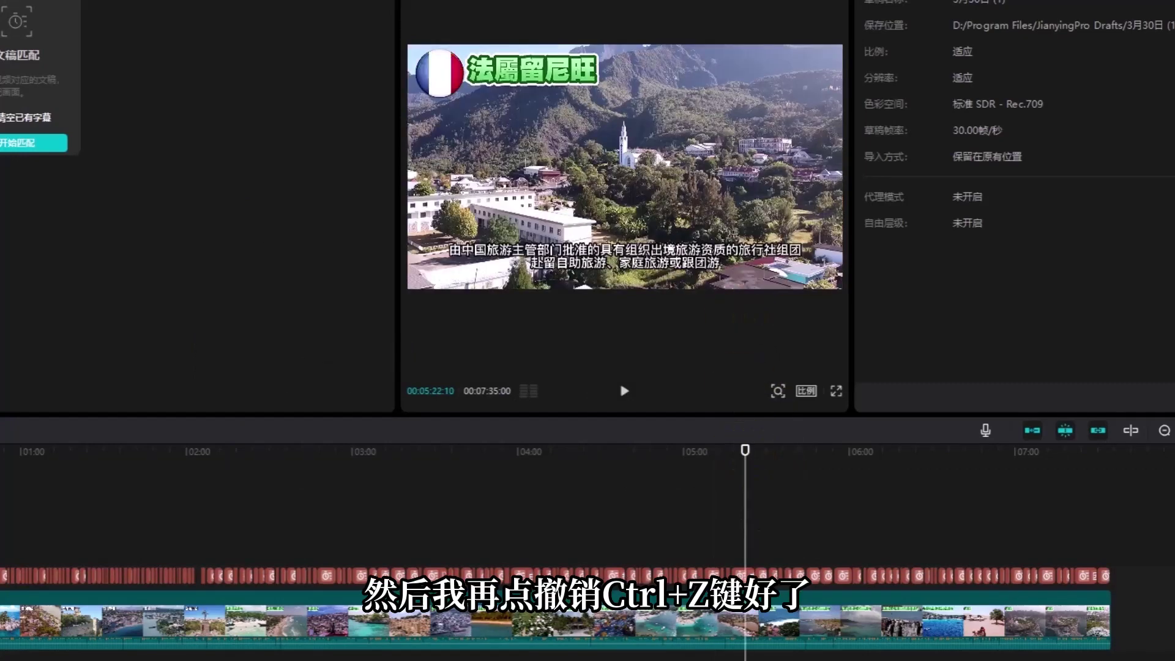
key("ctrl+z")
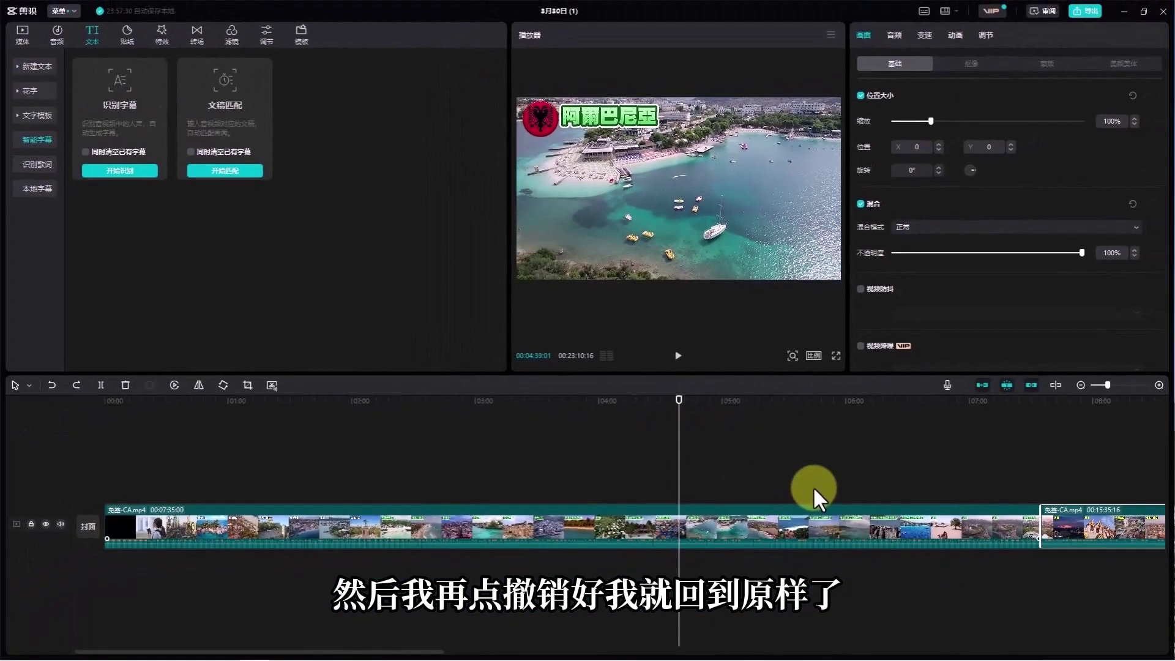
left_click(871, 521)
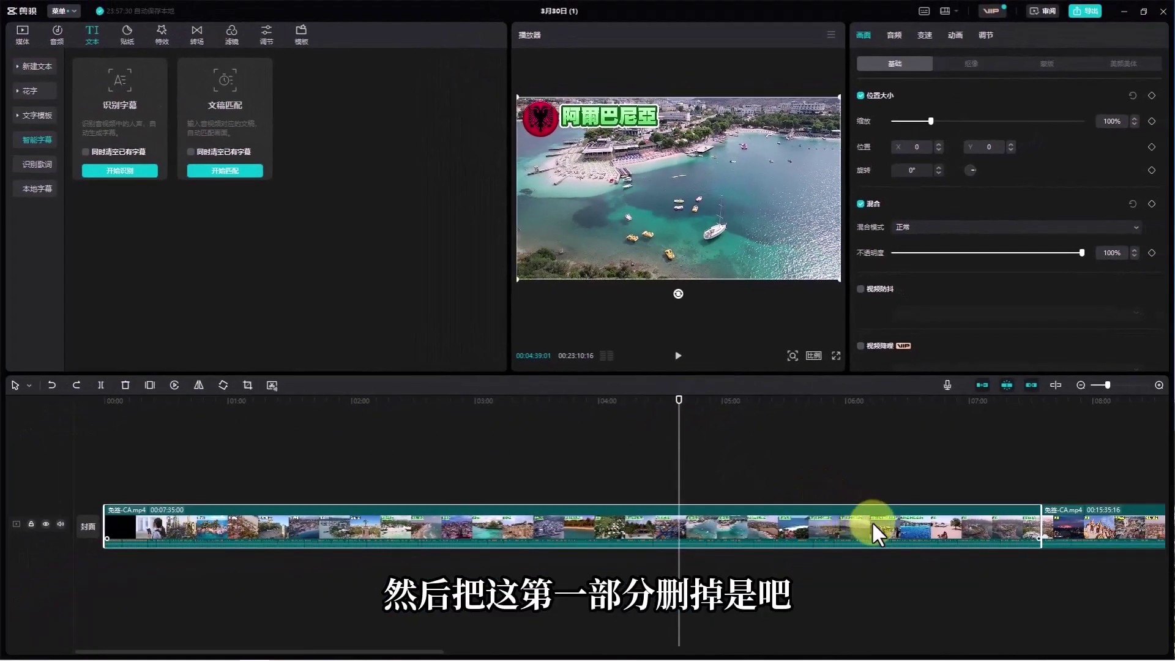
key("Delete")
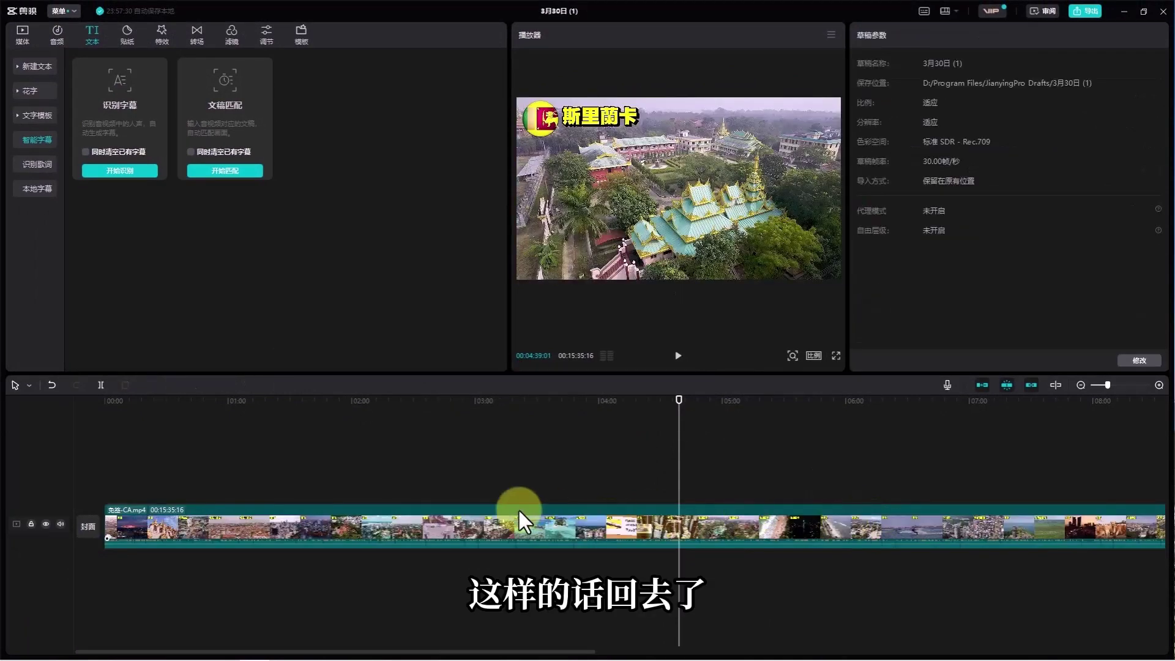
Step: Run script matching on the second section with the remaining part of the script, starting at entry 1 泰国
left_click(203, 169)
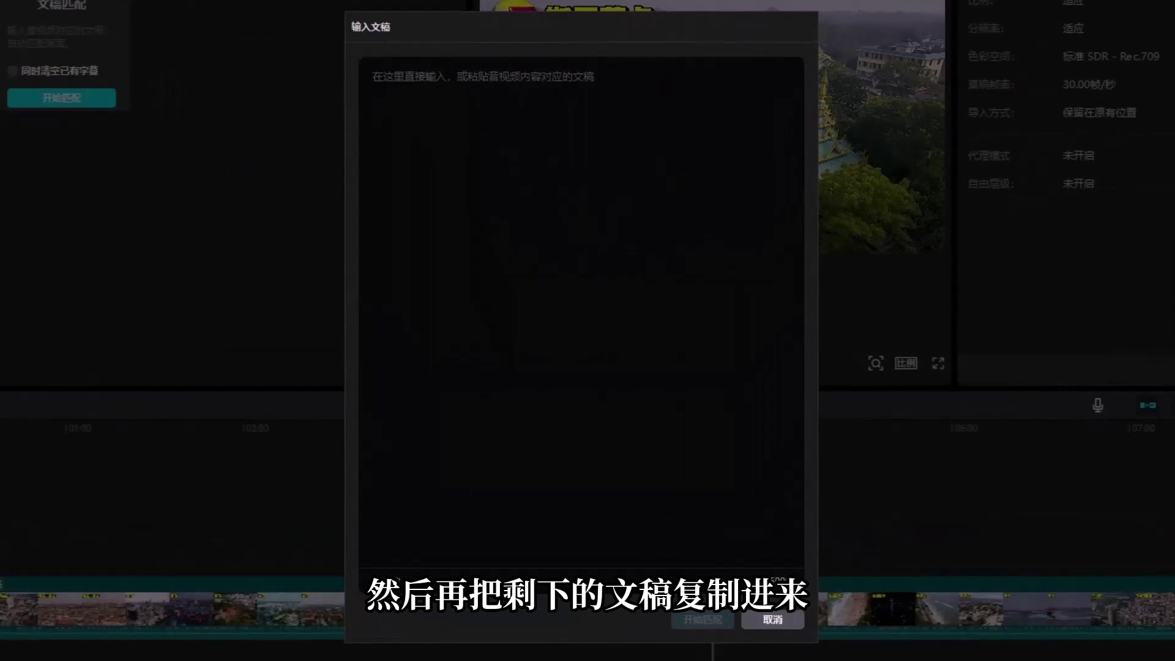
key("ctrl+v")
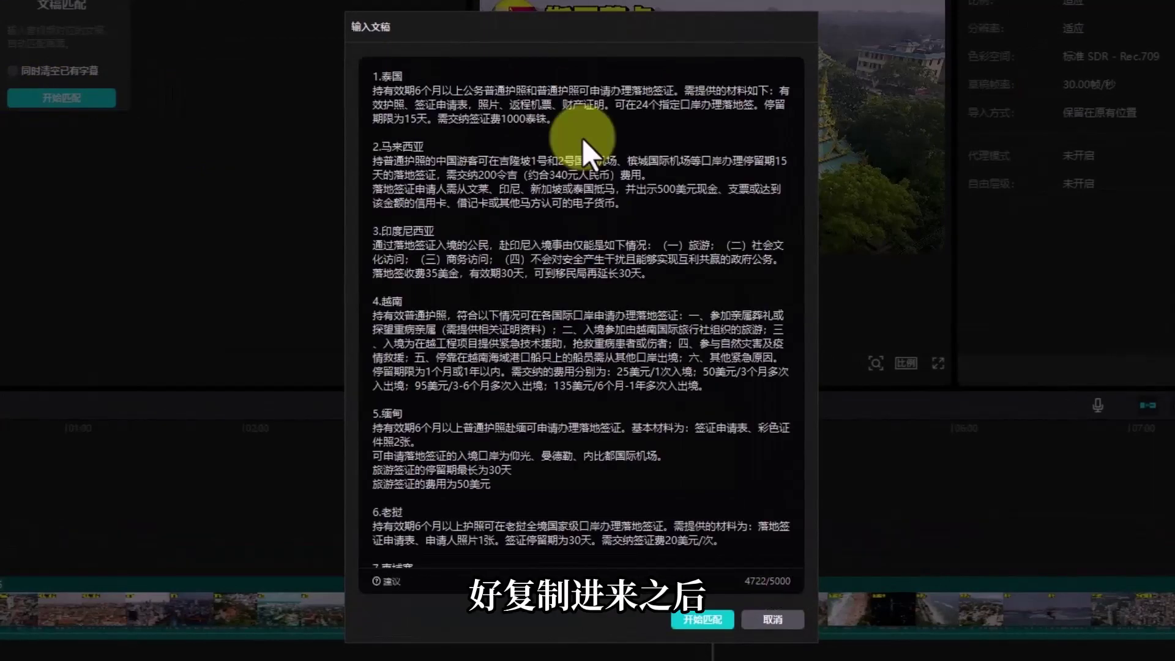
left_click(702, 619)
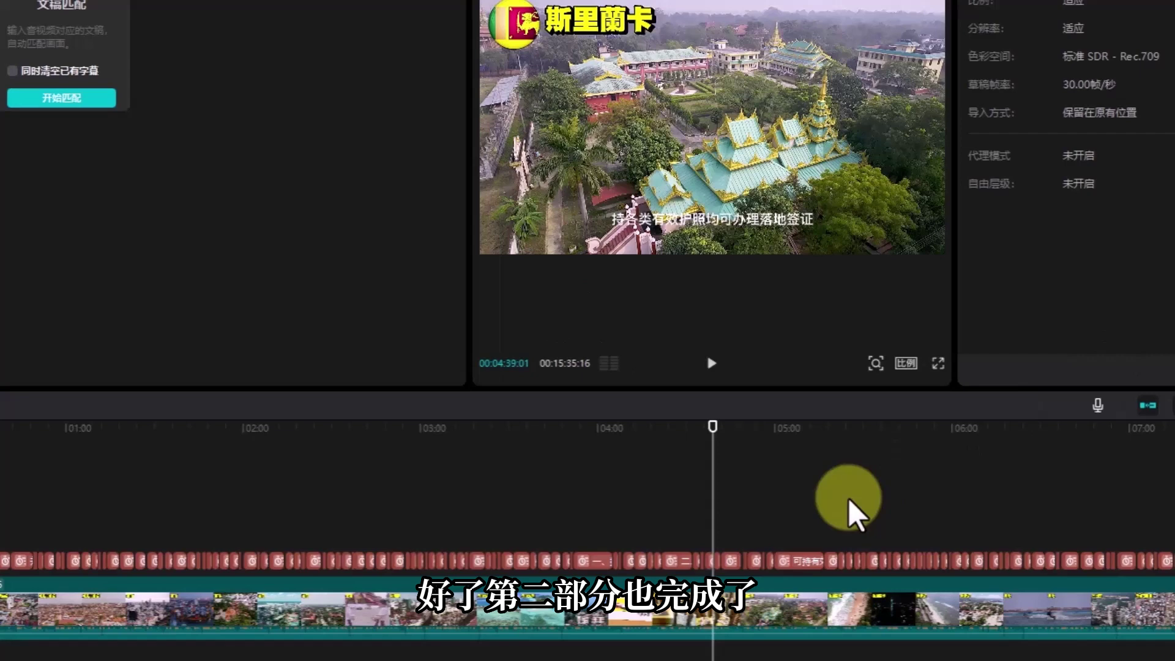
Step: Apply the white text preset with black outline to all captions of the second section
scroll(849, 500, "down", 3)
left_click(92, 560)
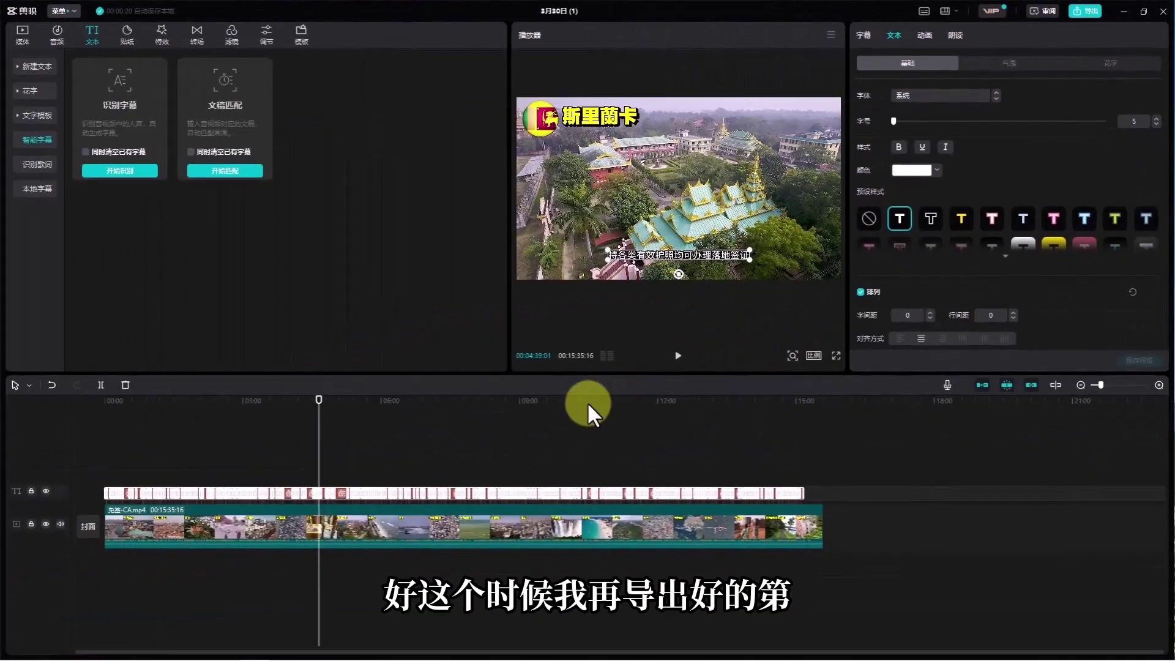
left_click(586, 401)
Step: Export the captioned second section as a 1080P H.264 mp4 at 30fps together with its captions as an SRT file
left_click(61, 11)
mouse_move(74, 29)
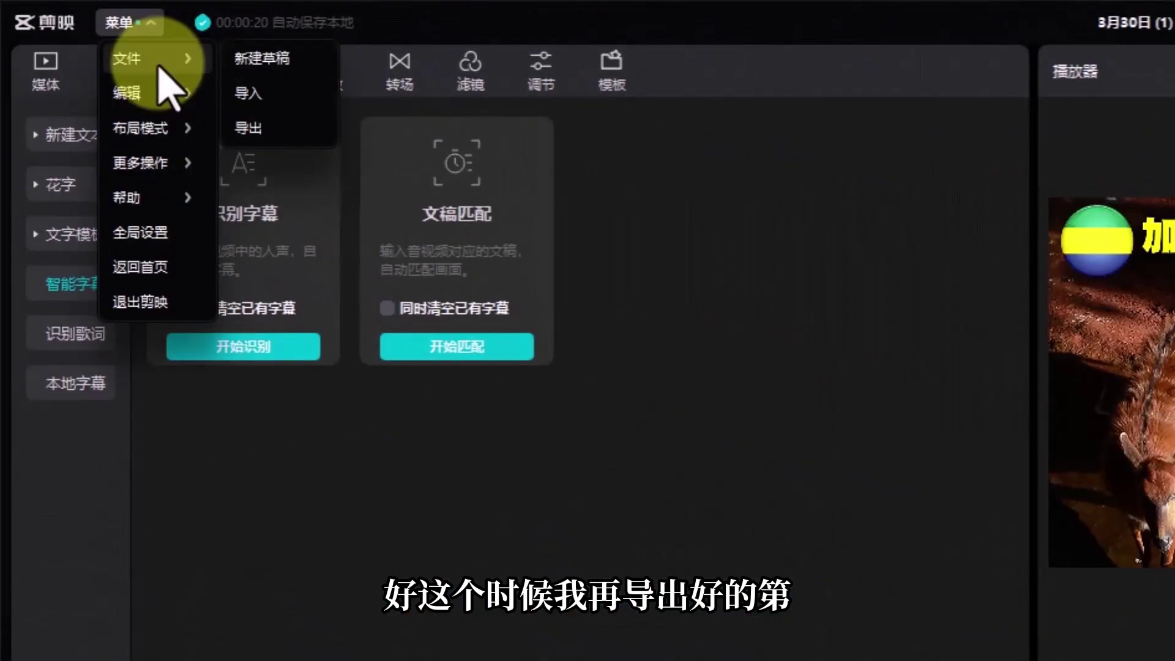
left_click(248, 127)
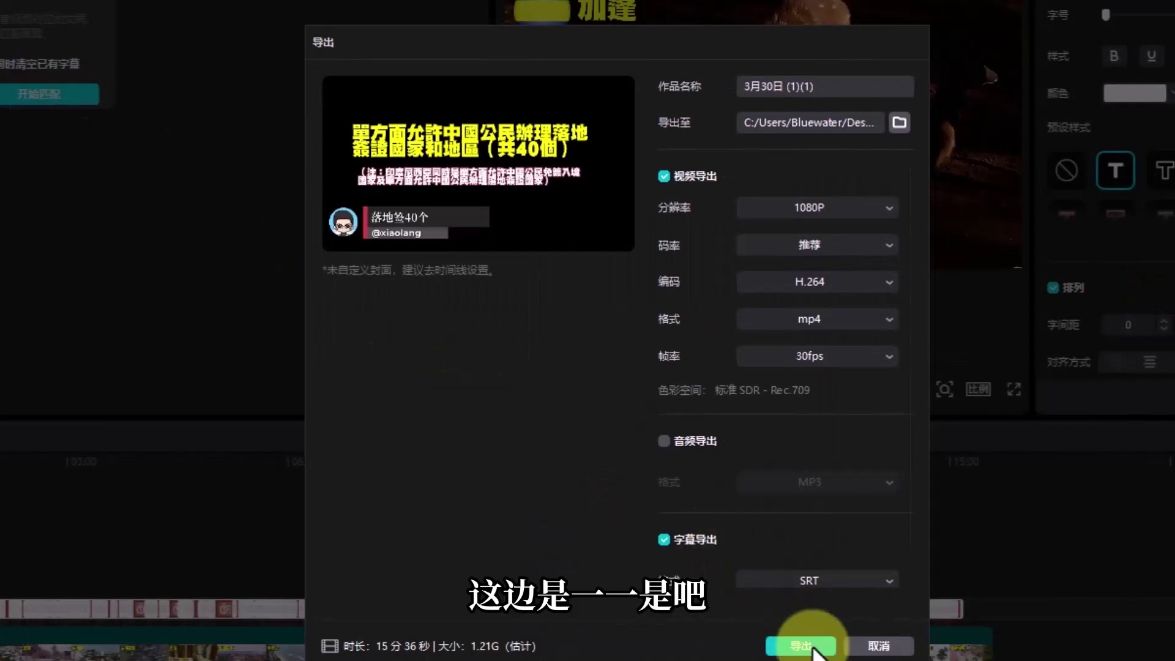
left_click(812, 648)
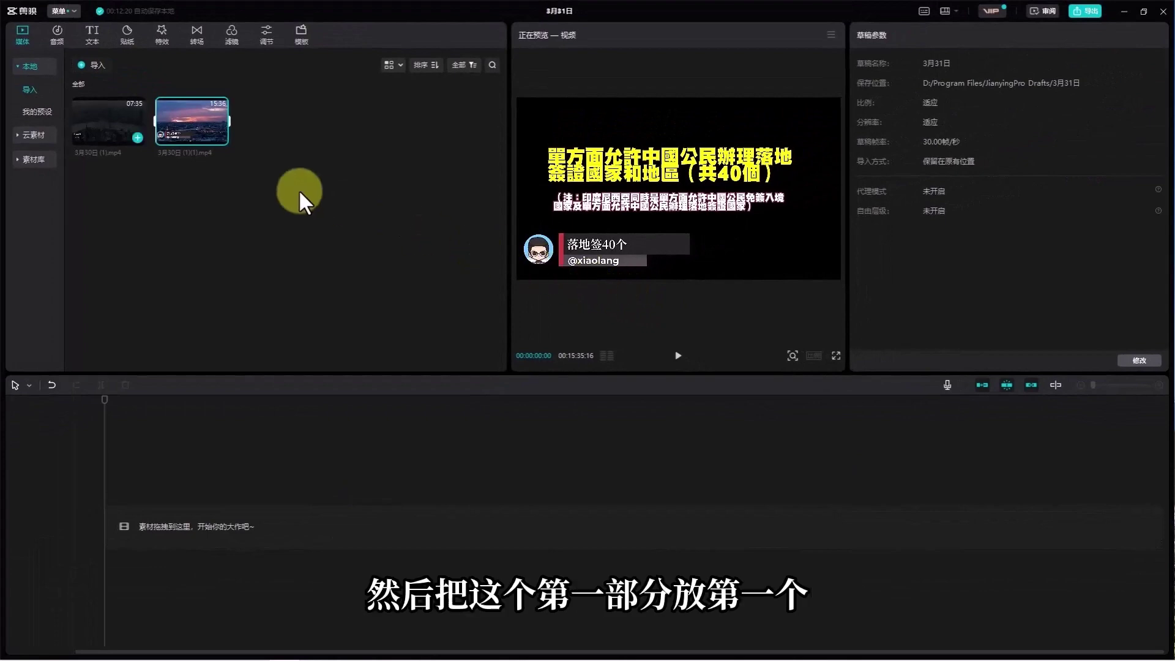
Step: Place the 07:35 first part and the 15:36 second part consecutively on the new draft's timeline and check how they join
left_click(138, 137)
left_click_drag(185, 120, 474, 520)
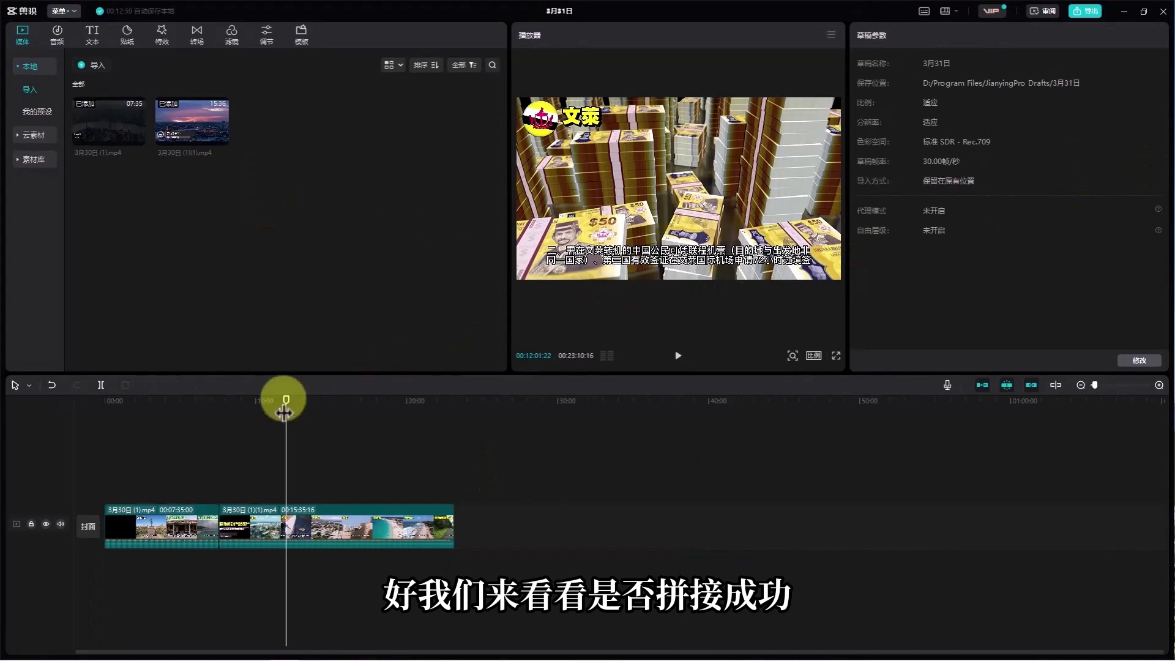
left_click_drag(283, 413, 96, 411)
left_click_drag(56, 469, 448, 487)
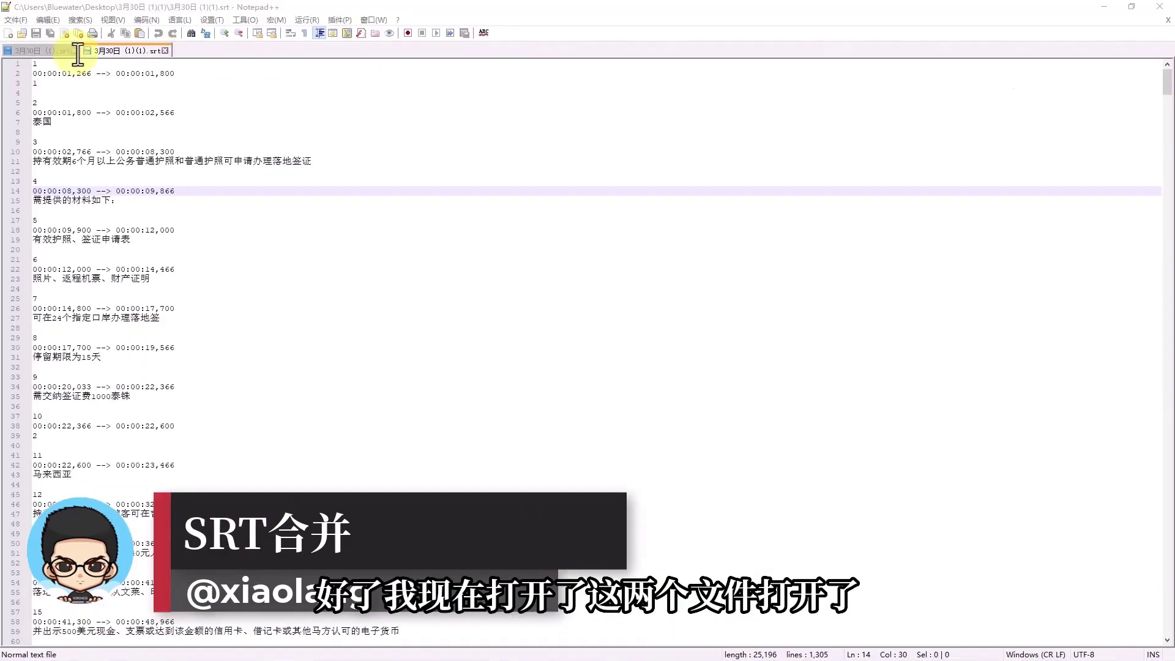
Step: Compare the starting timestamps of the two exported SRT files in Notepad++
left_click(35, 53)
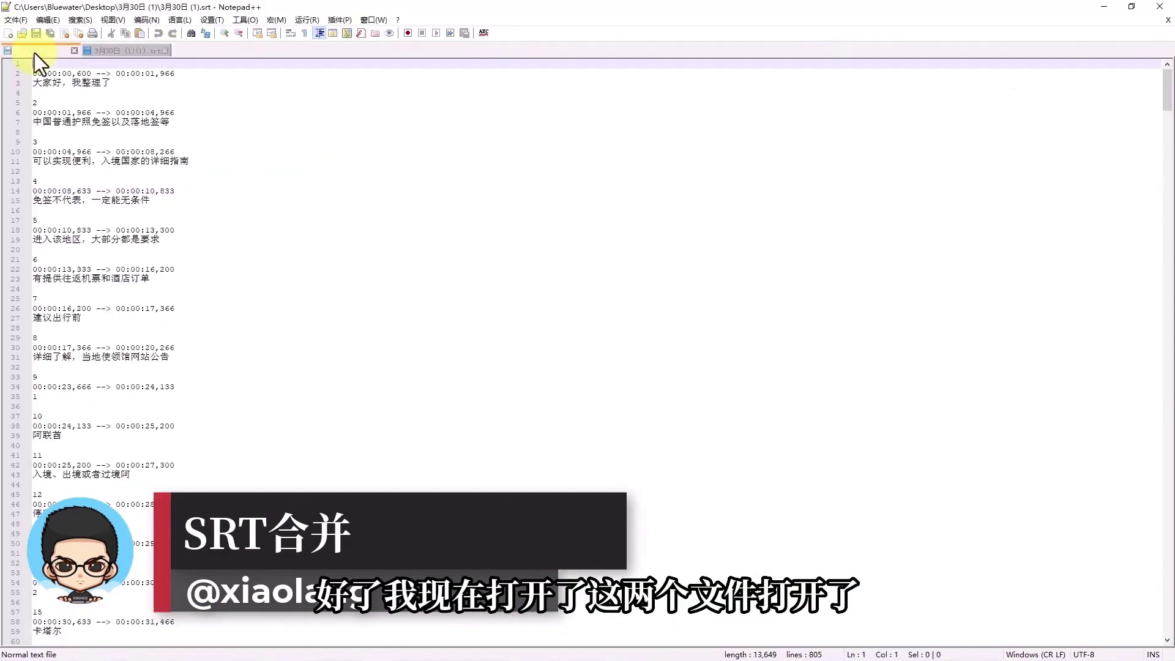
left_click(118, 51)
left_click(39, 51)
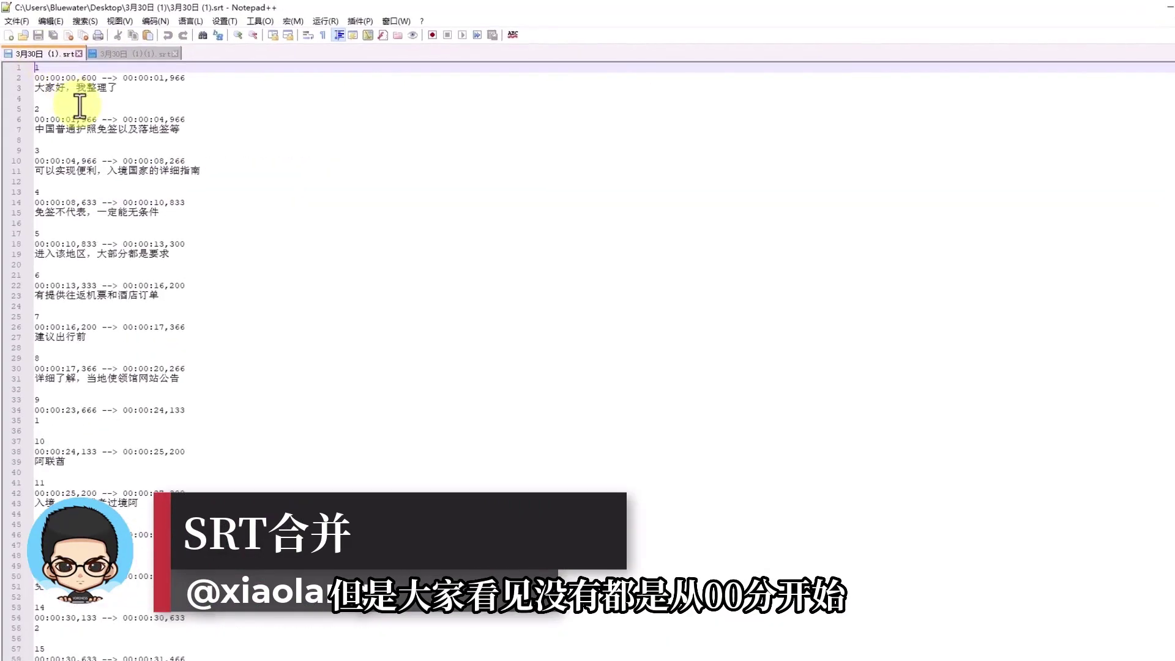
left_click(80, 107)
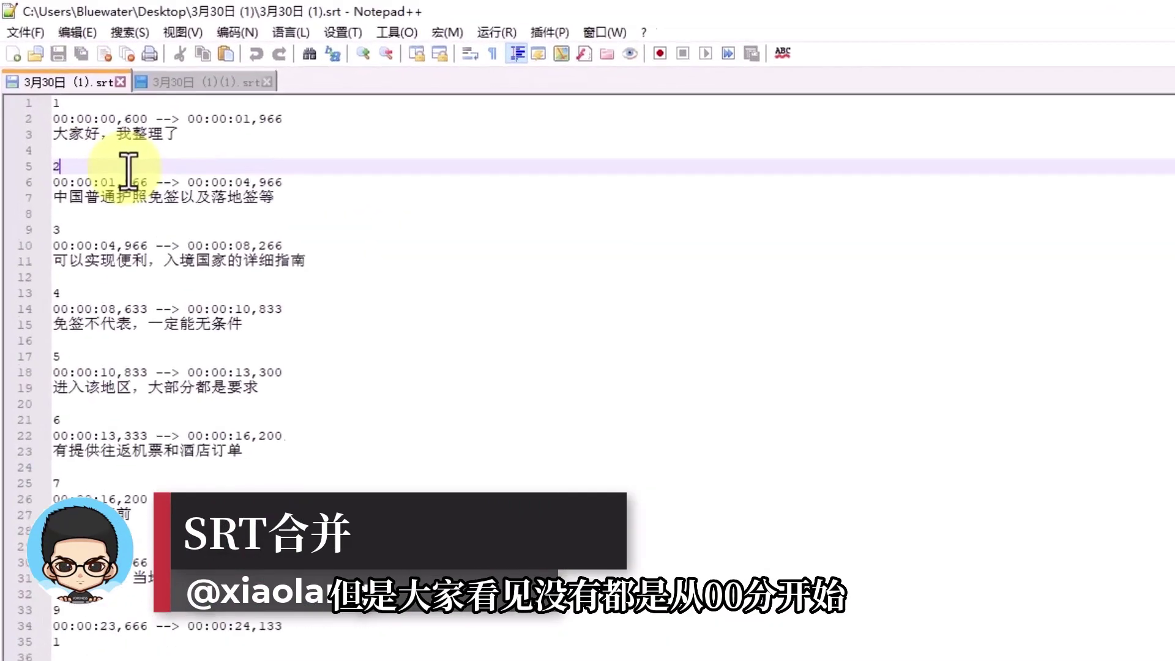
left_click(61, 77)
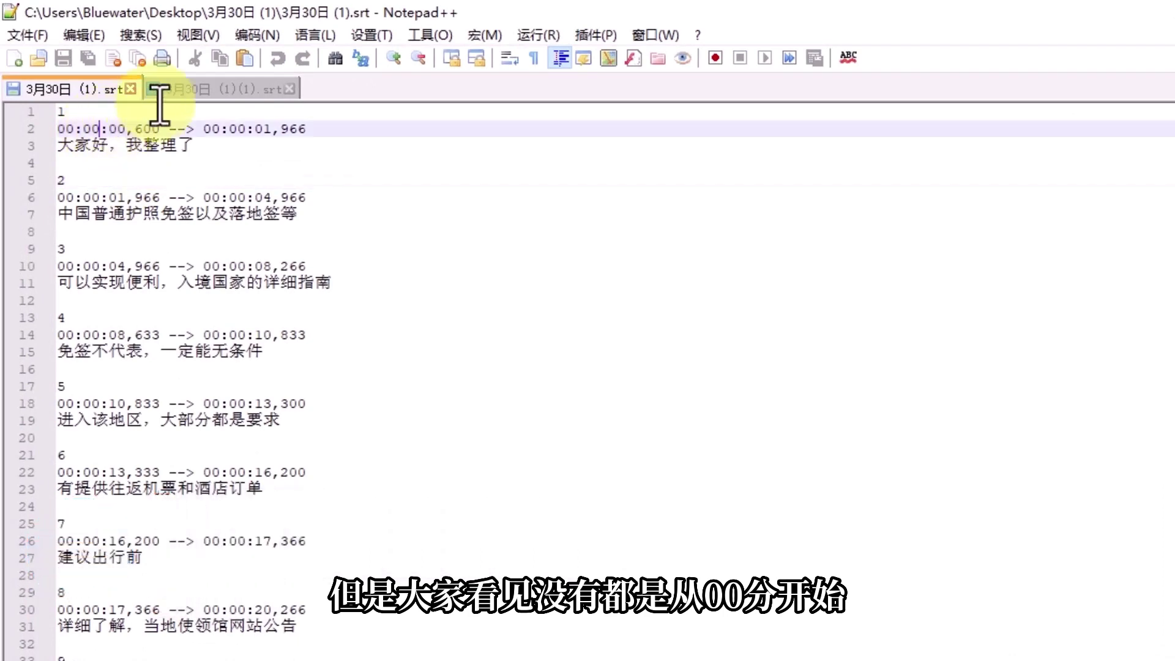
left_click(184, 89)
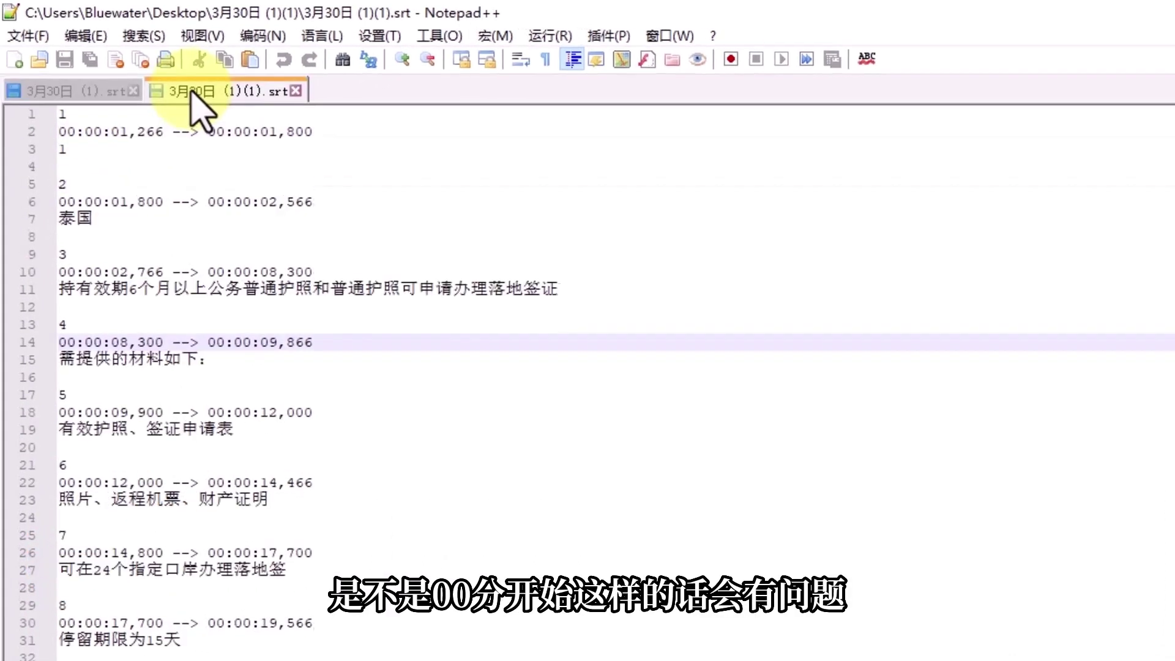
left_click(104, 126)
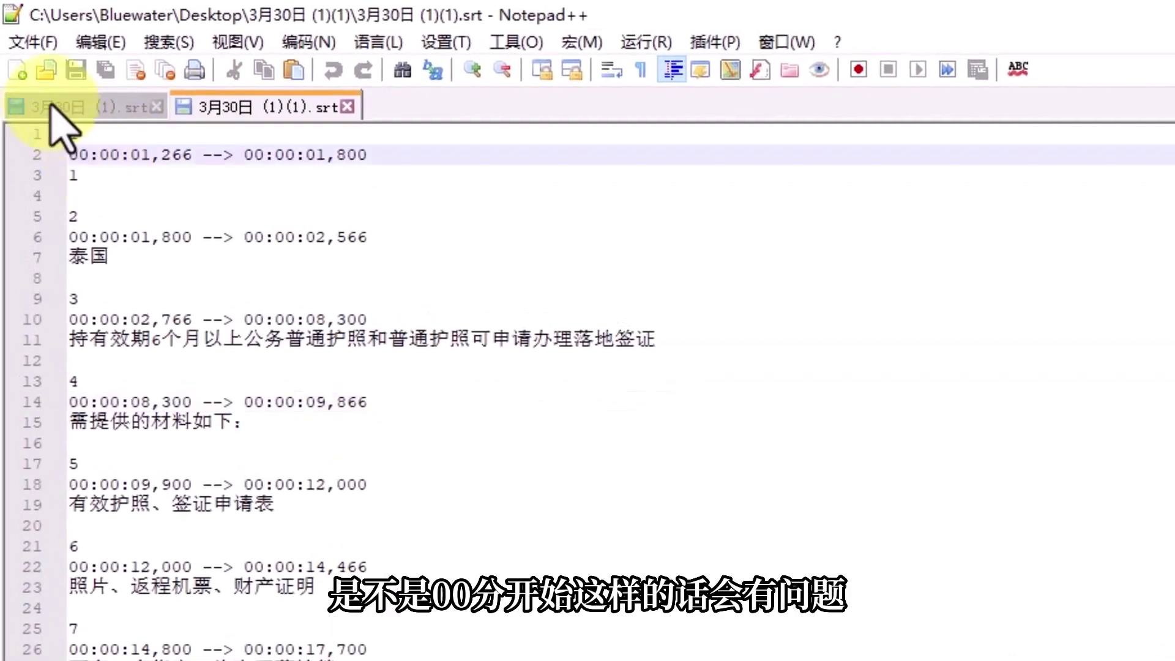
left_click(52, 106)
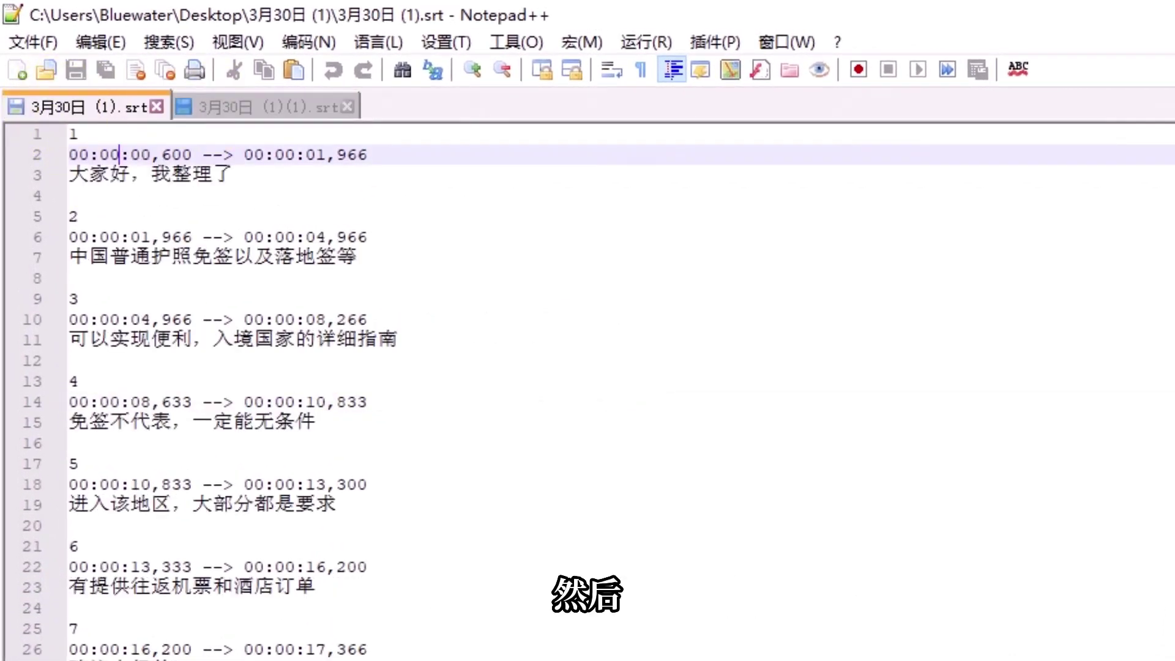
scroll(611, 391, "down", 20)
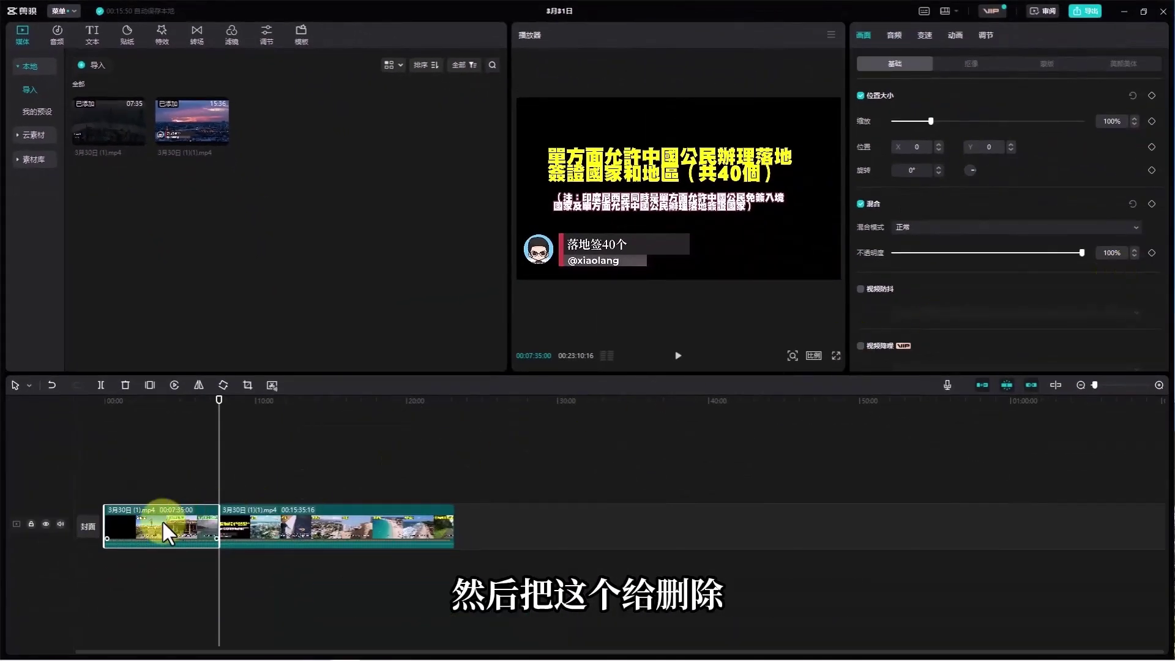
Step: Delete the first part's clip from the 剪映 timeline, keeping the second part, and return the playhead to the start
key("Delete")
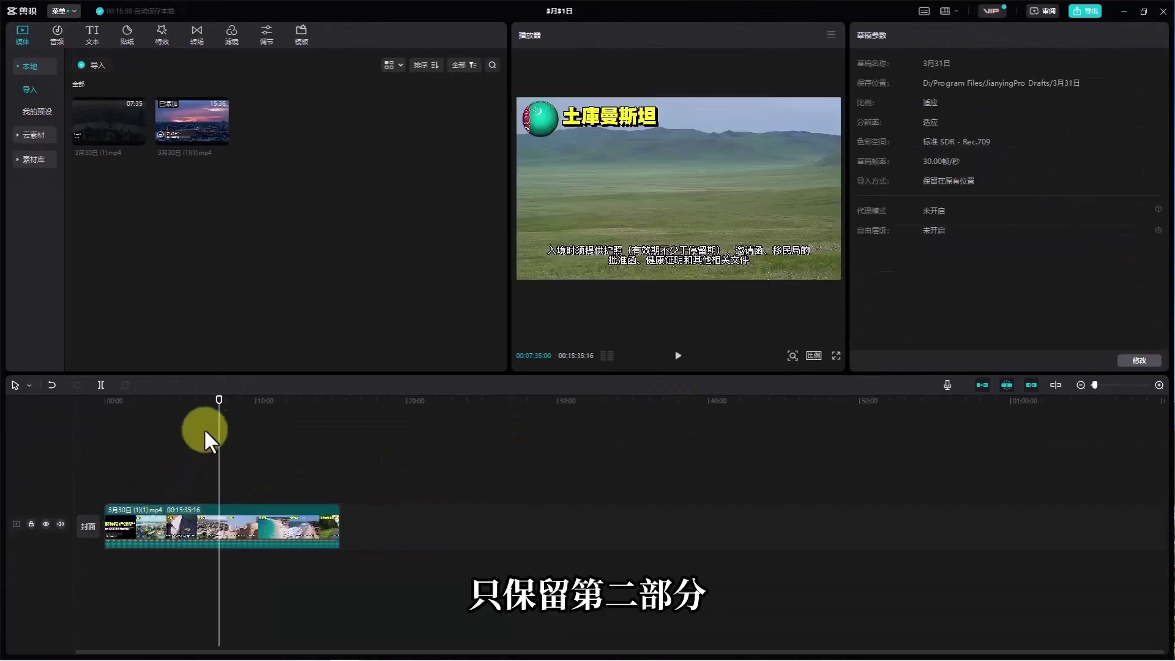
left_click_drag(219, 407, 46, 415)
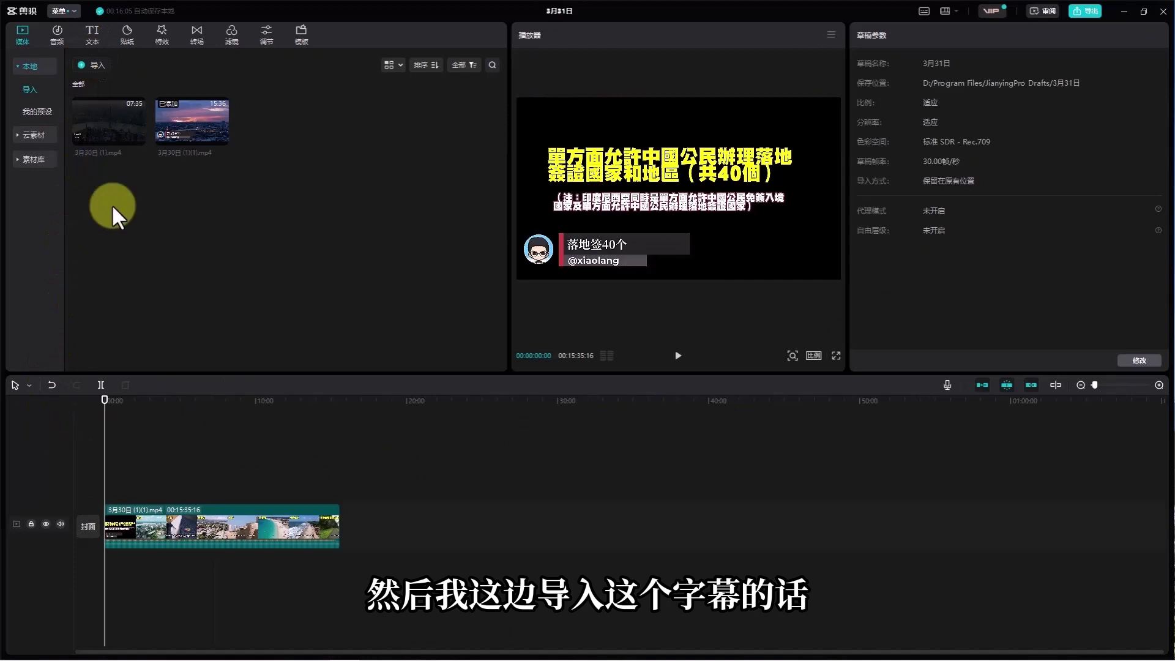
Step: Import the second part's SRT file as local captions, add it at the timeline start and check it against the video
right_click(109, 525)
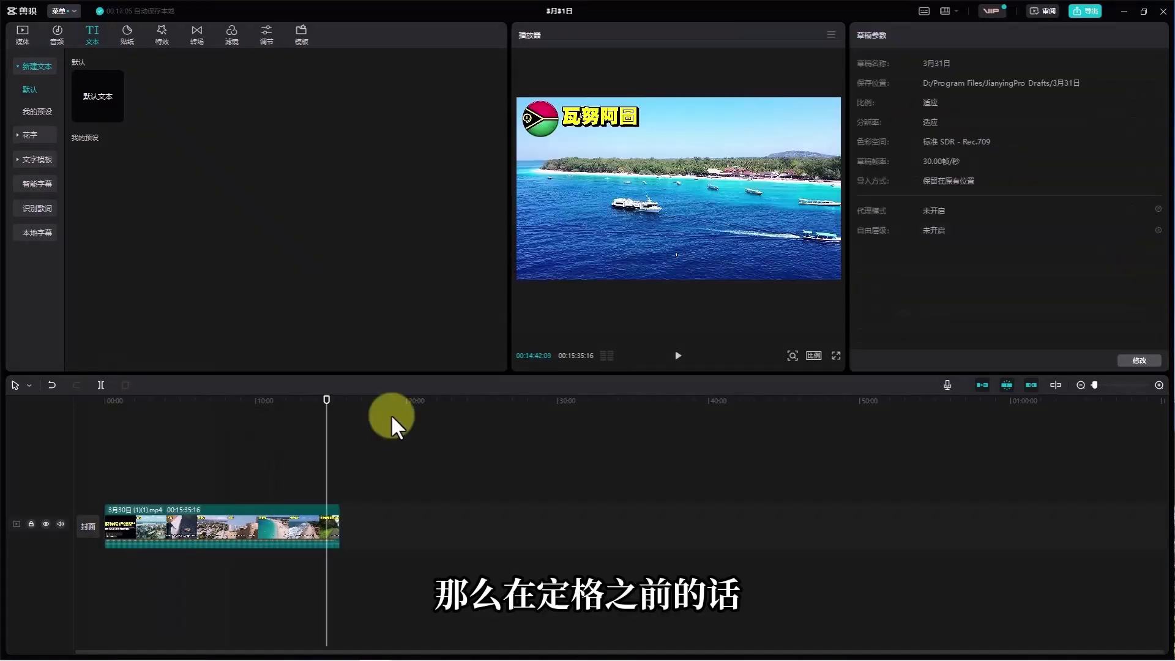
left_click(38, 233)
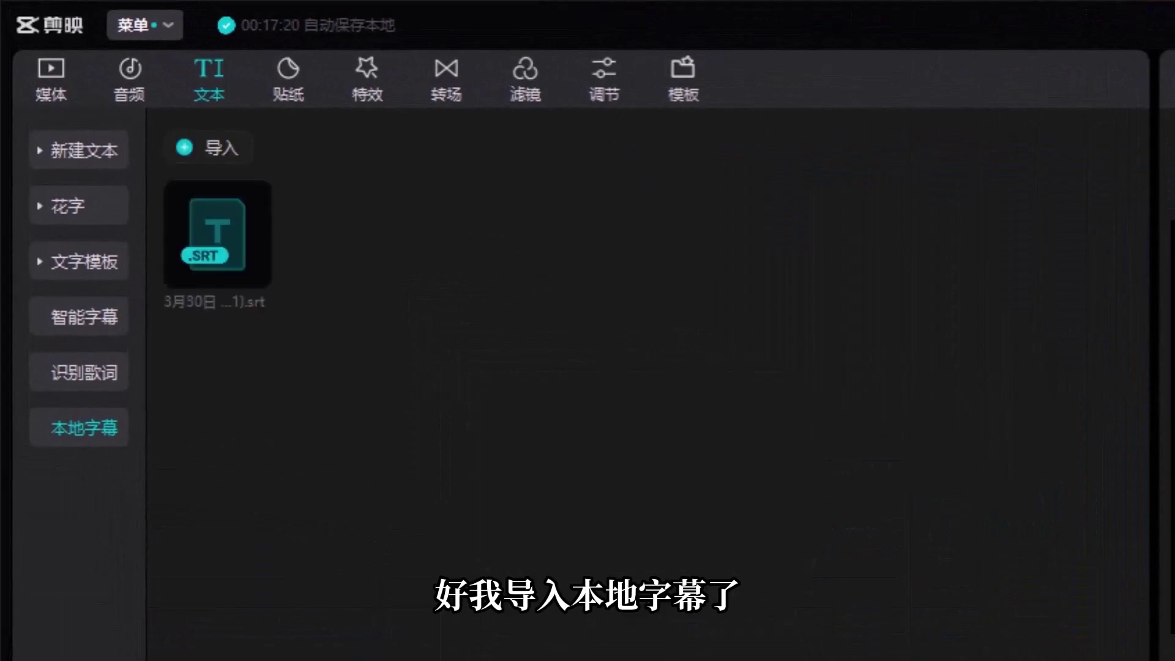
mouse_move(248, 275)
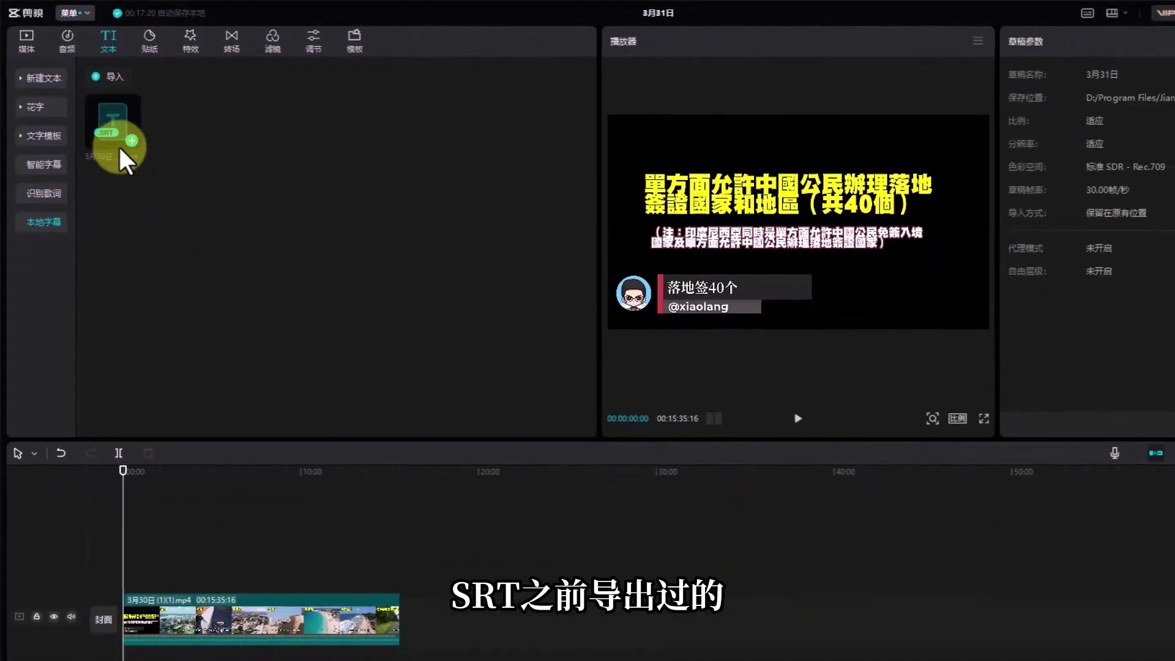
left_click(131, 141)
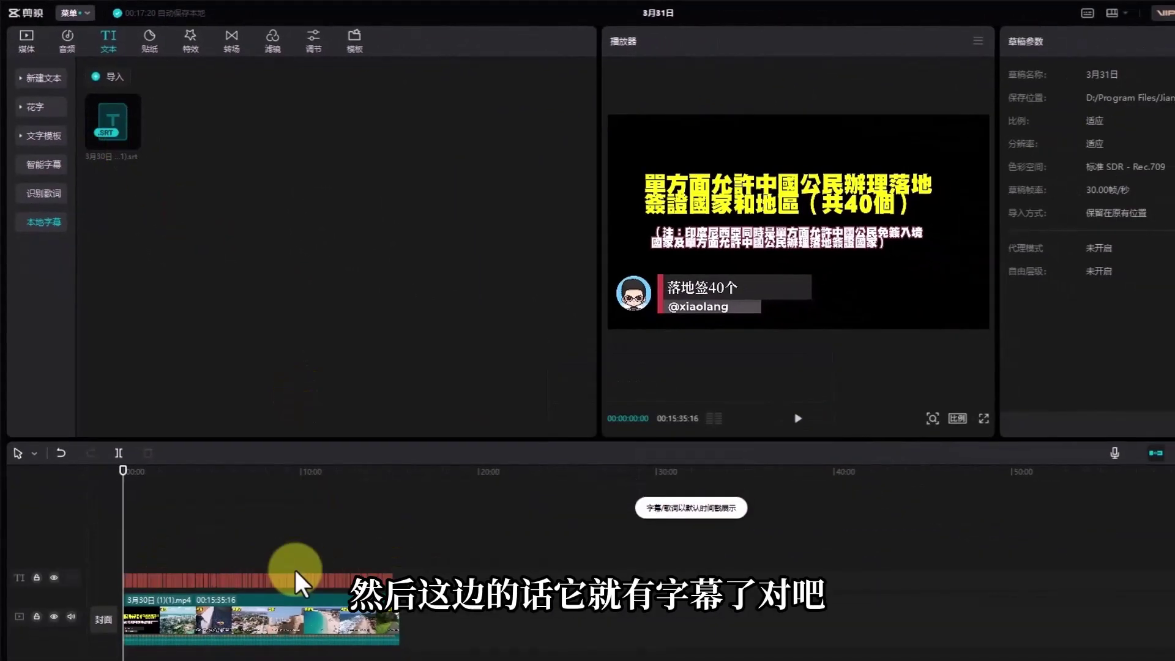
left_click_drag(123, 470, 205, 472)
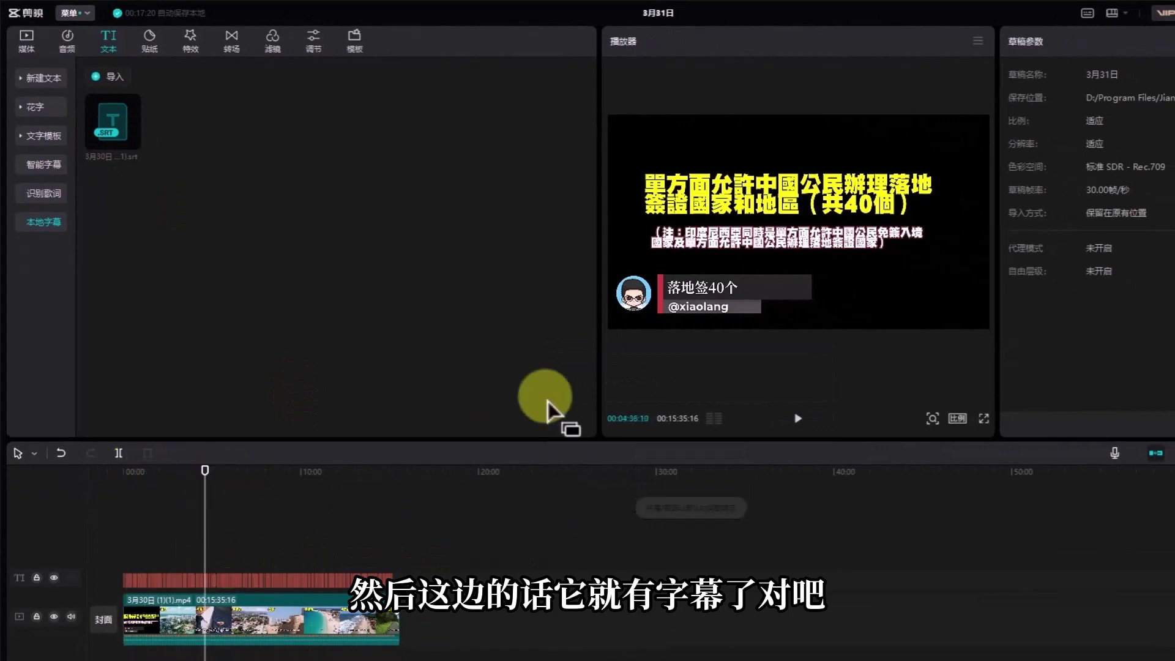
left_click(319, 471)
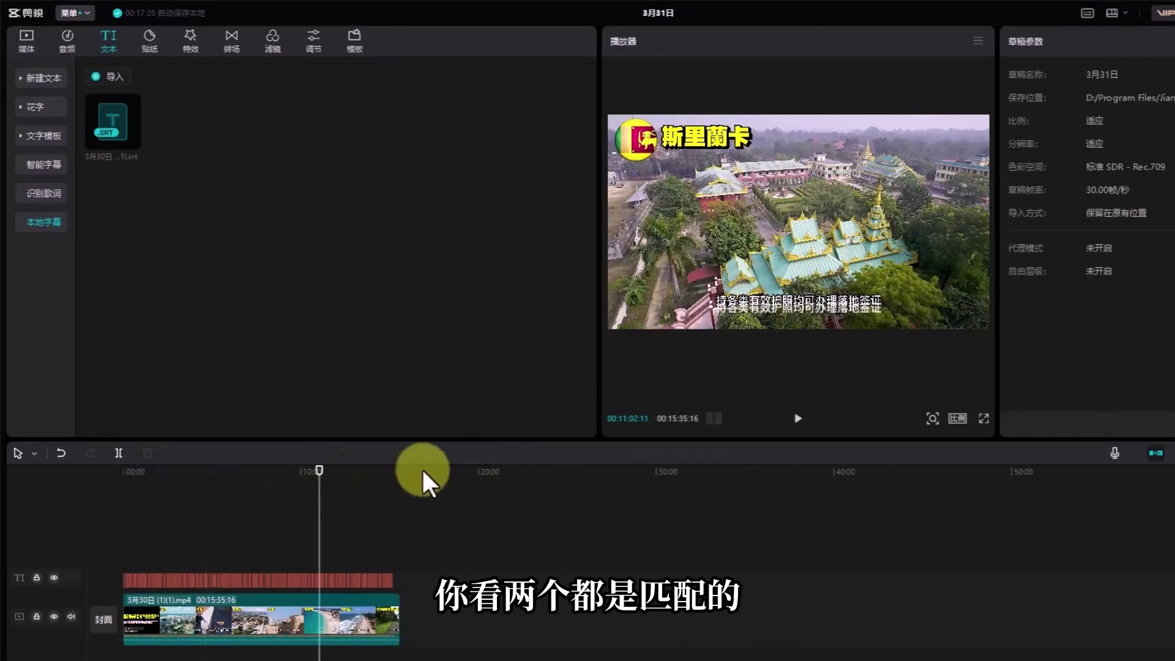
left_click_drag(320, 470, 63, 480)
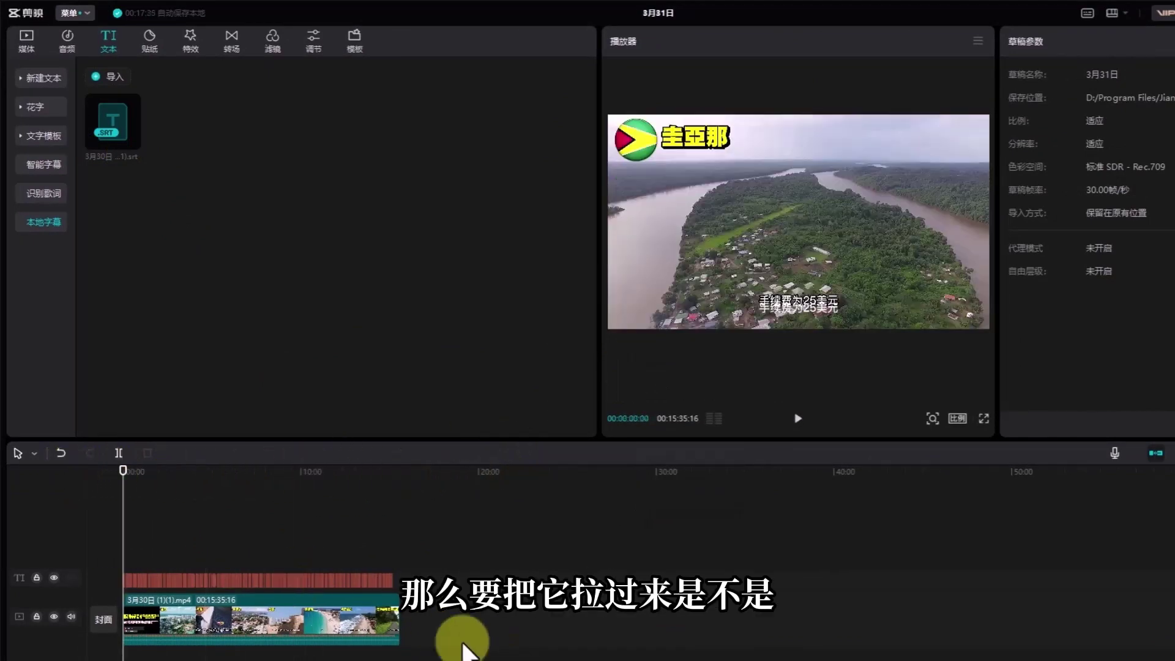
Step: Insert a freeze frame at the start of the clip and extend it to 00:07:35:00 to shift the video and captions
left_click(354, 621)
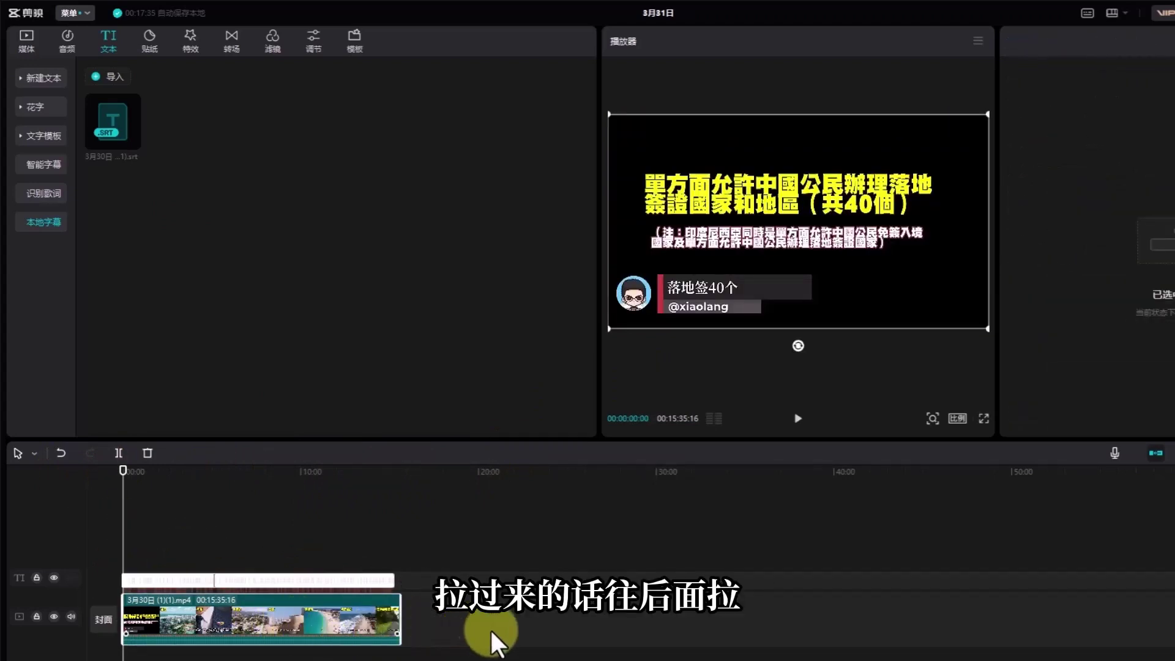
mouse_move(492, 643)
left_mouse_down()
mouse_move(327, 624)
mouse_move(547, 627)
left_mouse_up()
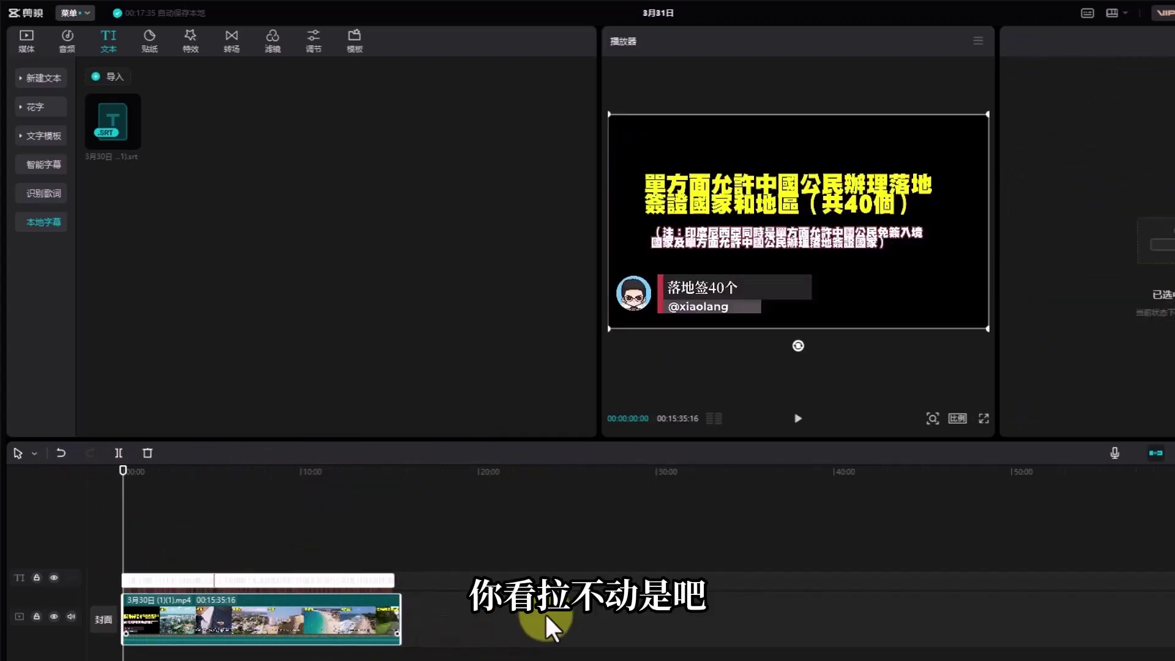
left_click(361, 629)
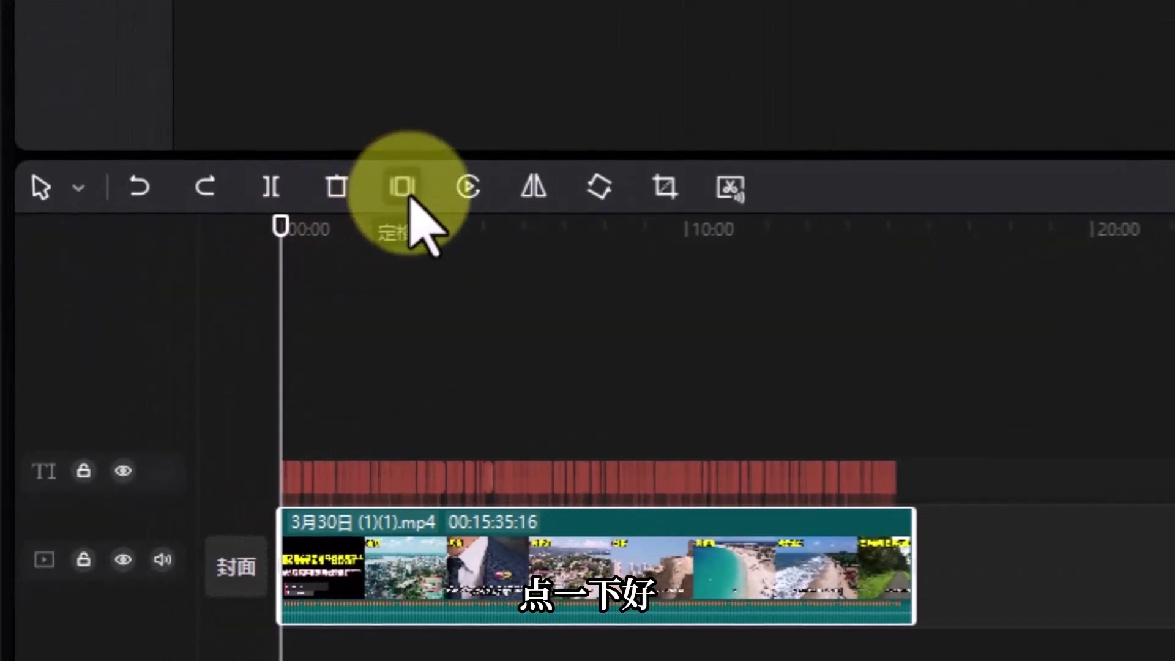
left_click(403, 187)
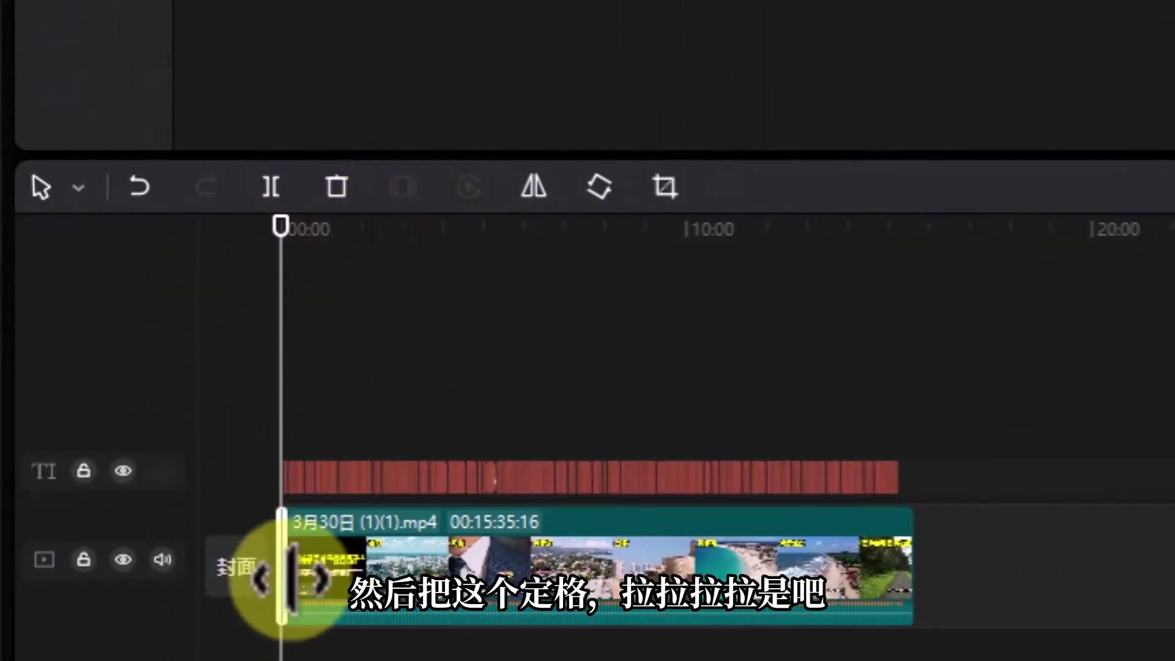
left_click_drag(280, 590, 531, 601)
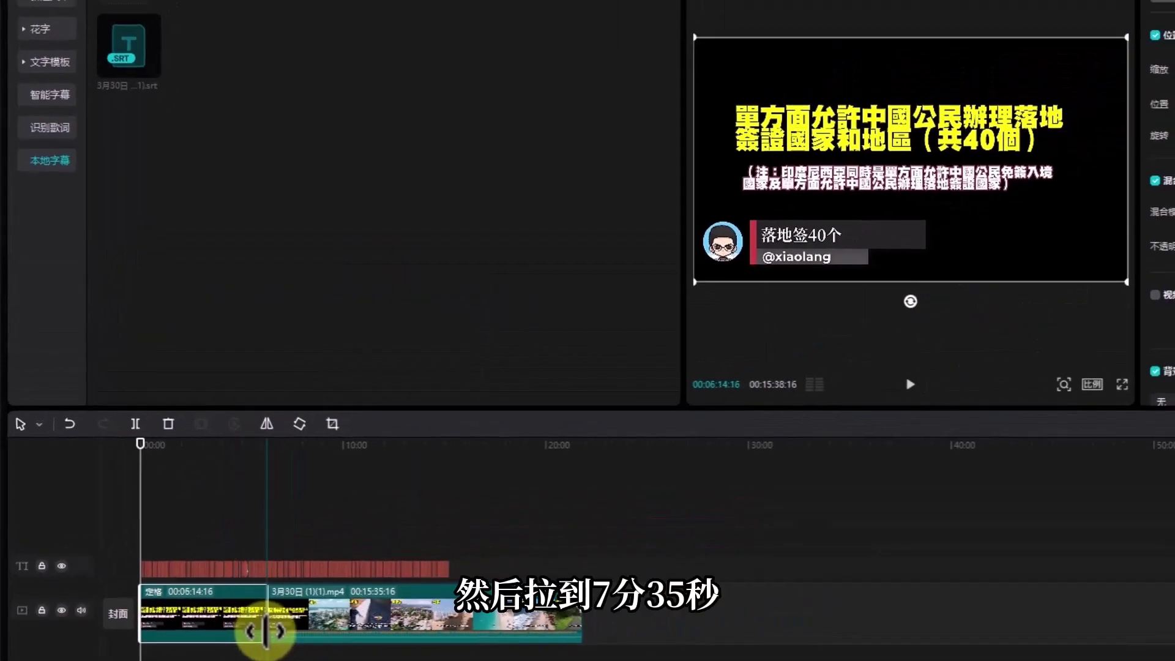
left_click_drag(265, 630, 1015, 626)
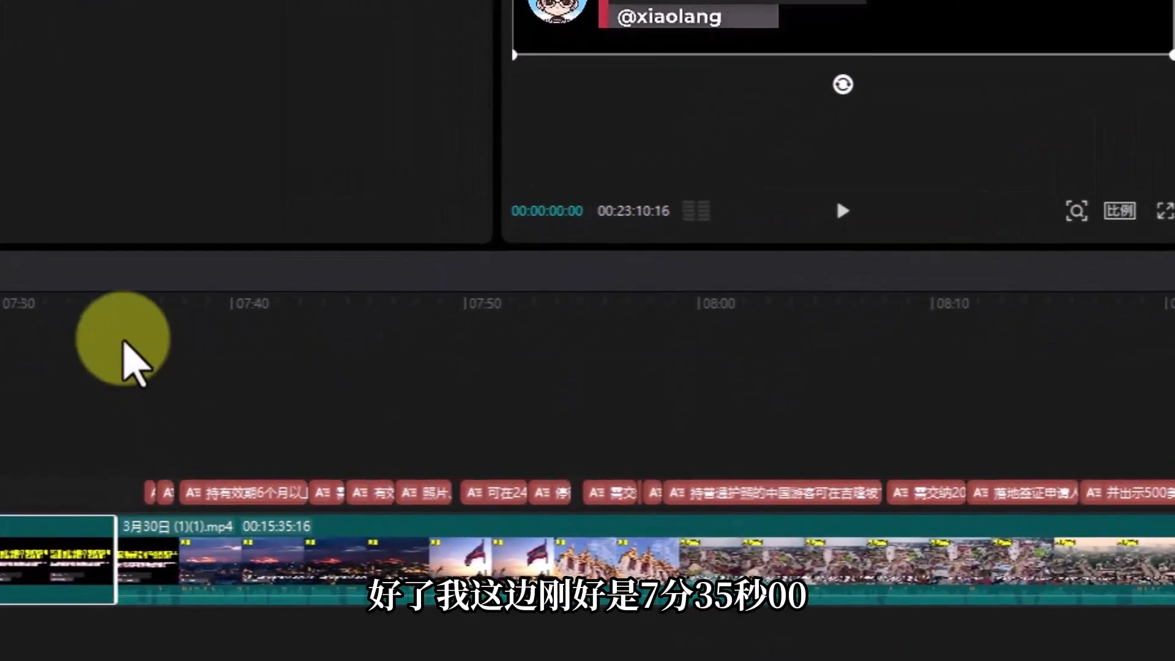
Step: Add the first part's SRT captions (3月30日 (1).srt) at the timeline start and check the captions of both parts
left_click(30, 380)
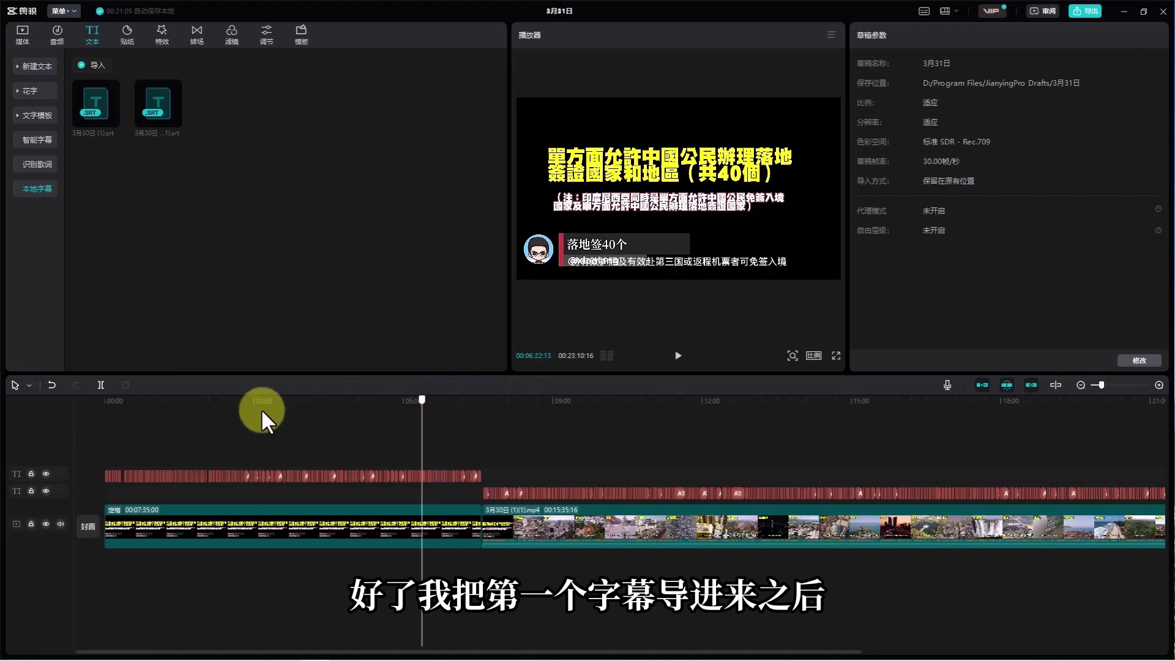
left_click(99, 405)
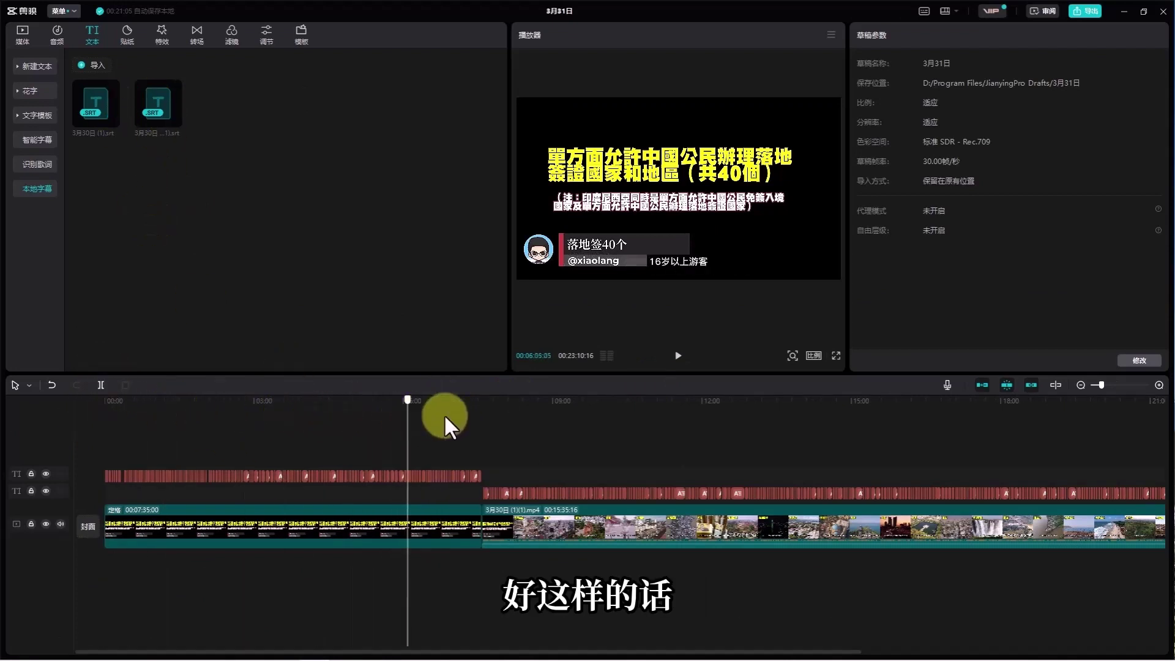
left_click(501, 416)
left_click(361, 422)
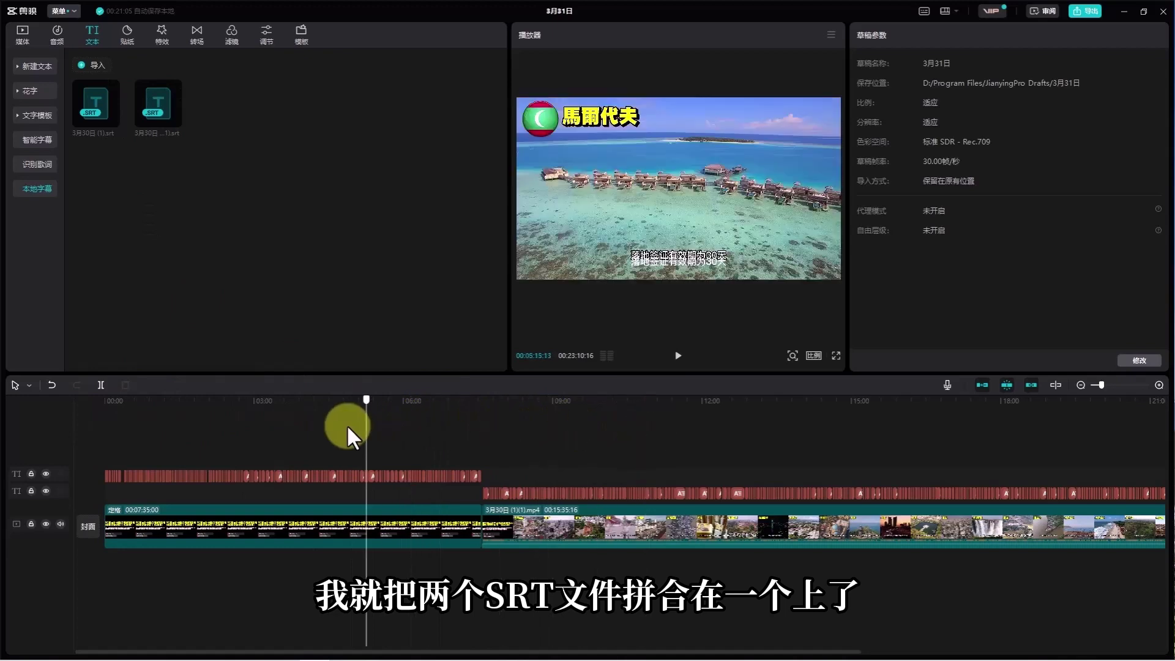
Step: Export the combined captions of the 3月31日 project as an SRT file only, with video export turned off
left_click(603, 422)
left_click(63, 11)
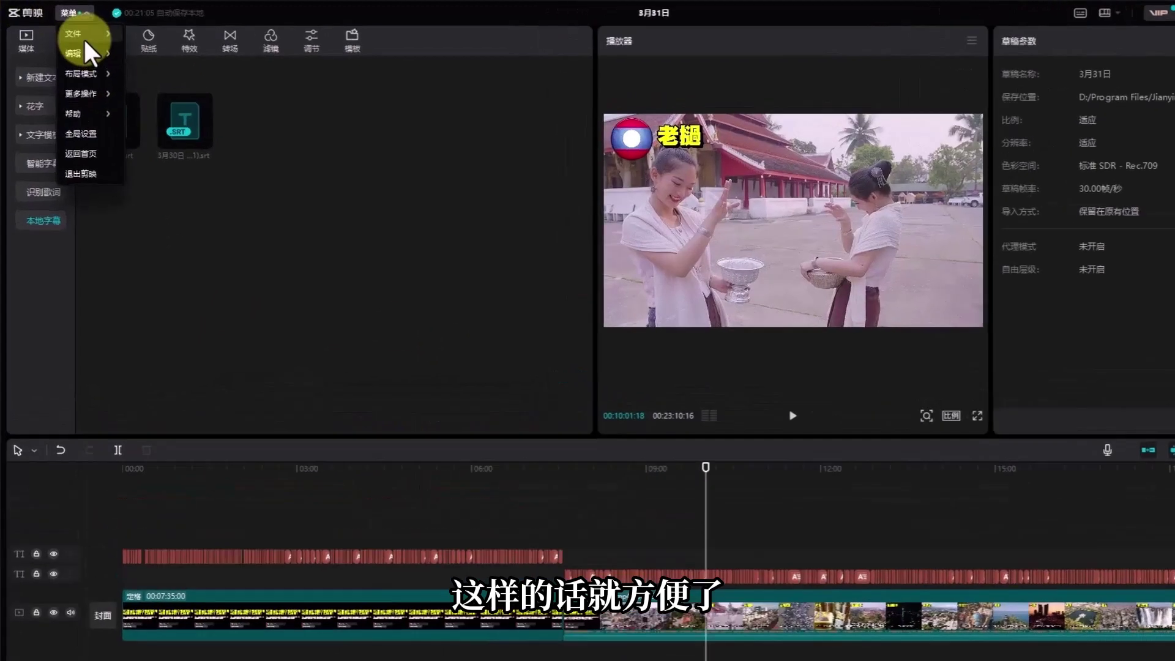
mouse_move(92, 29)
left_click(137, 68)
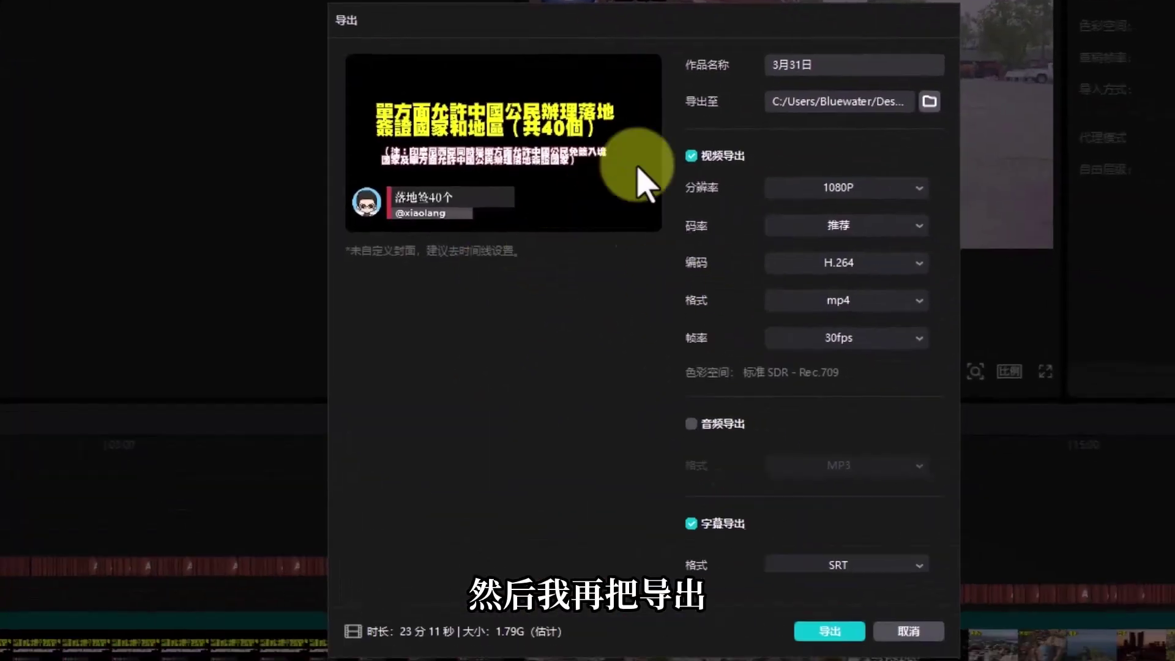
left_click(691, 155)
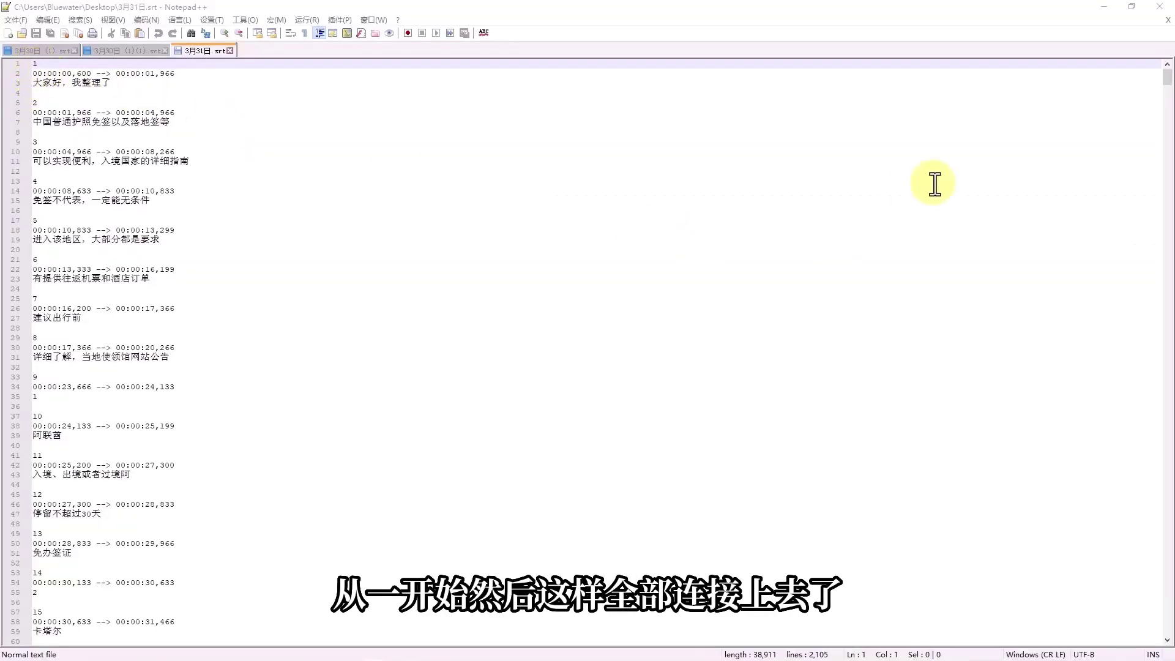
Step: In Notepad++, check the merged 3月31日.srt through to its last caption and compare it with the end of 3月30日 (1)(1).srt
left_click_drag(1166, 78, 1155, 174)
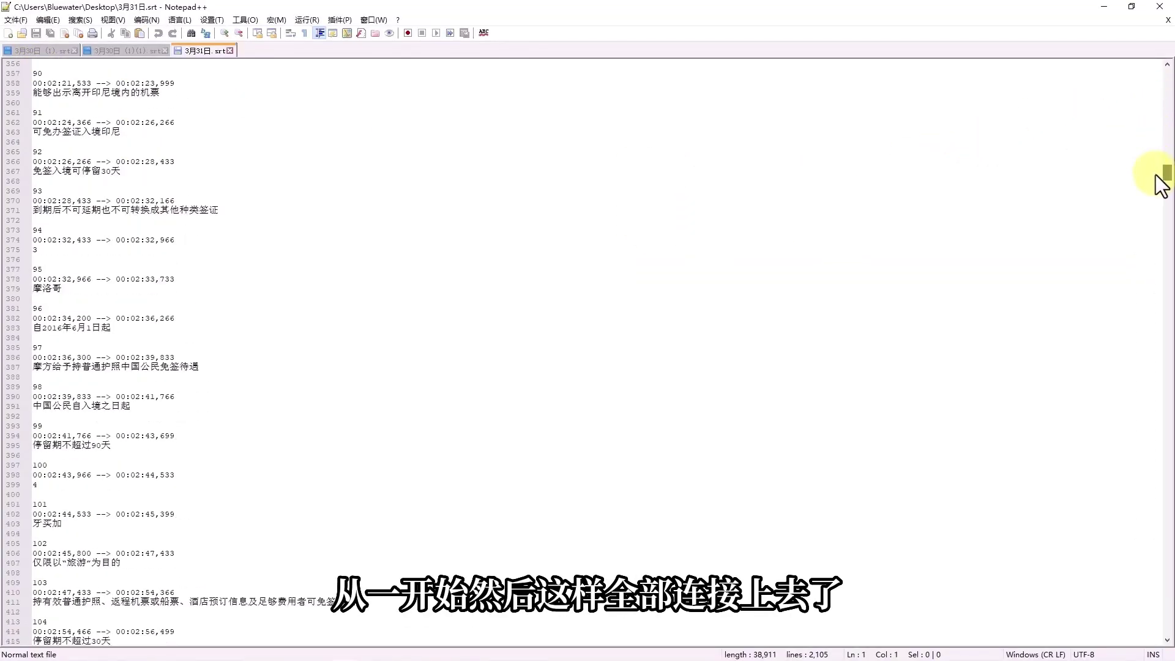
scroll(86, 244, "down", 20)
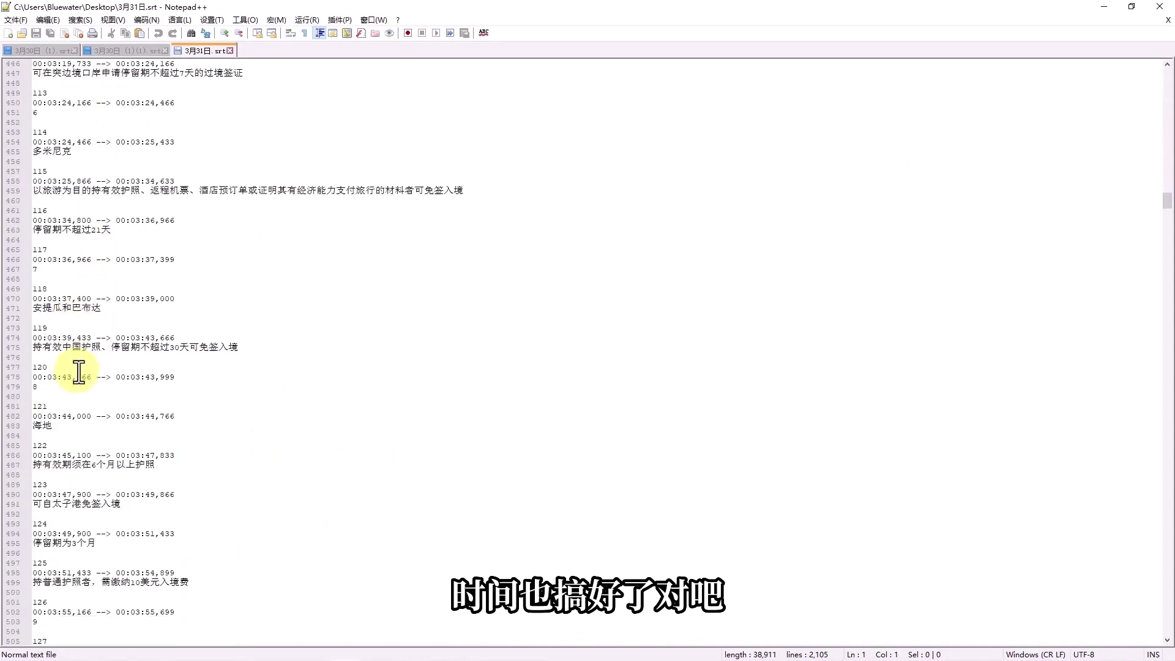
left_click_drag(1166, 208, 1166, 636)
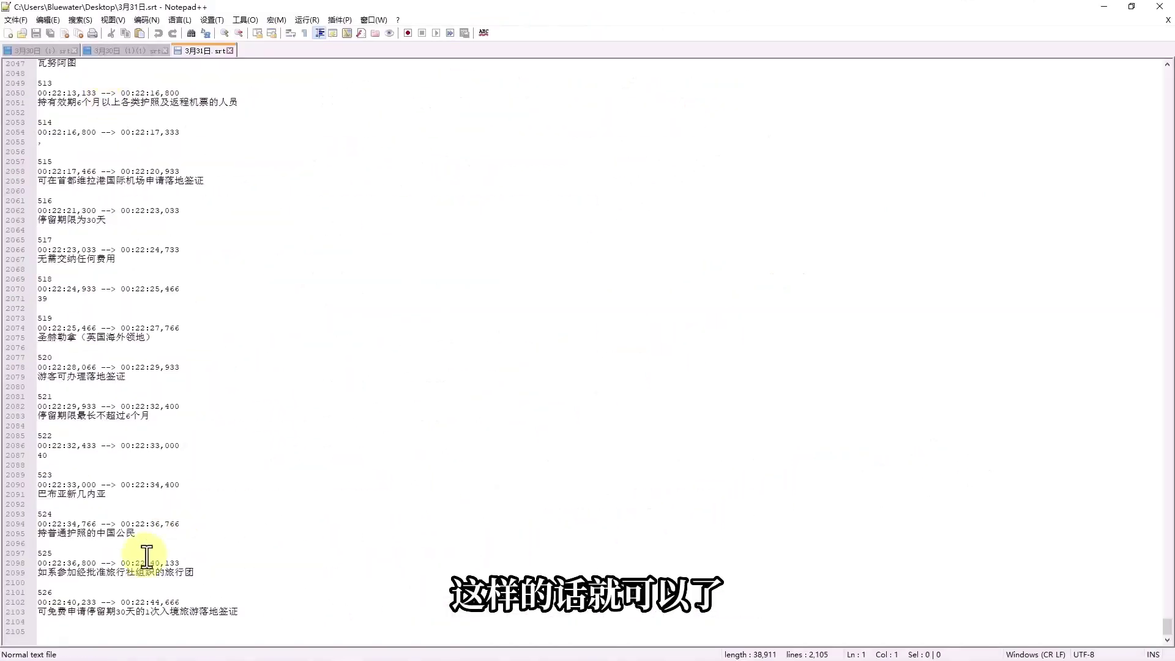
left_click(96, 52)
left_click_drag(1165, 107, 1166, 636)
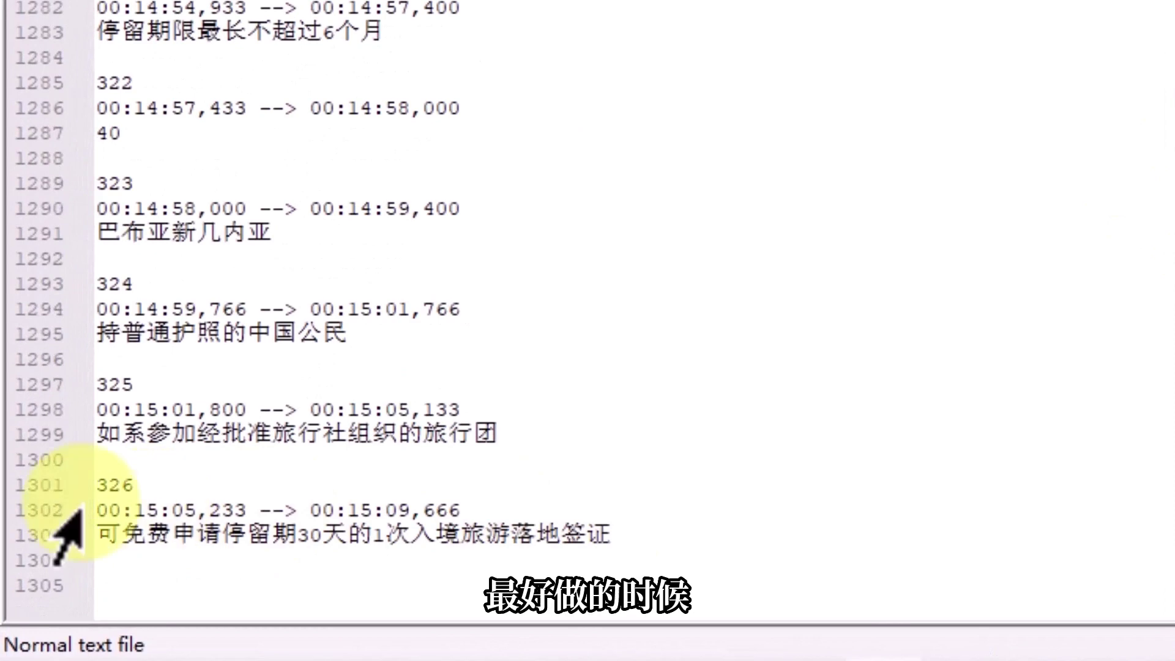